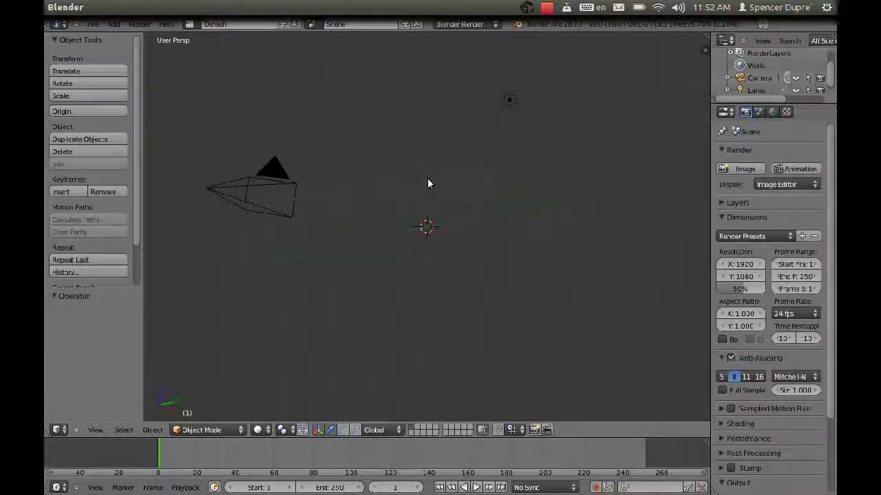
Add a plane mesh to the scene.
key(shift+a)
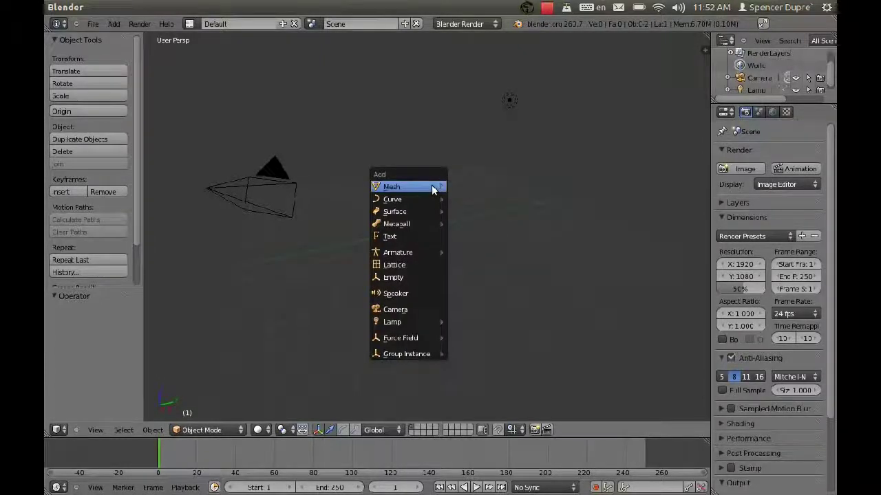
mouse_move(433, 190)
click(473, 188)
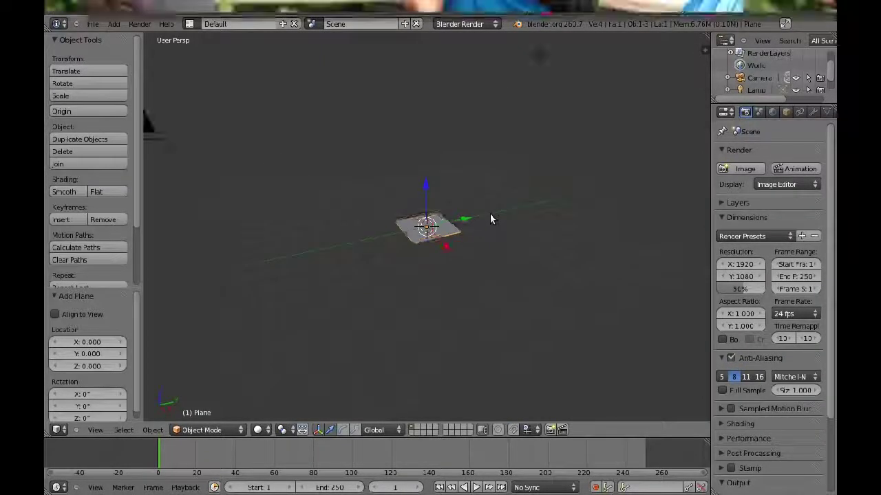
middle_drag(490, 219, 490, 254)
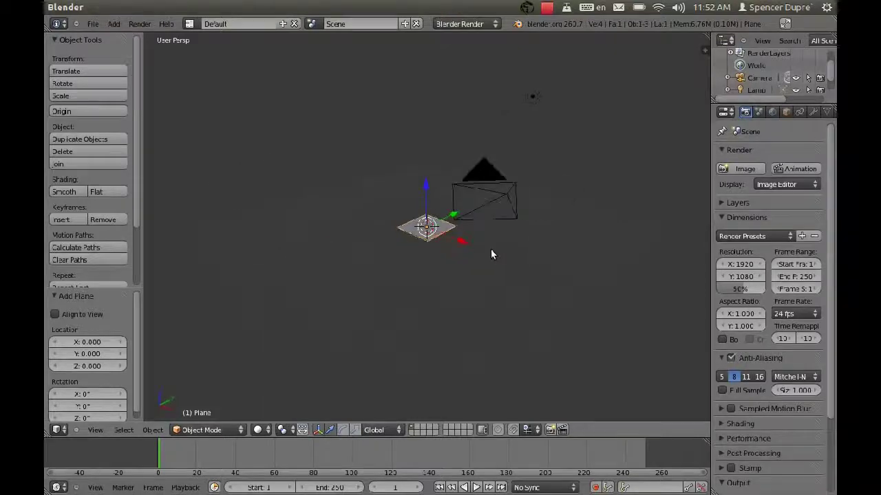
Scale the plane up 8 times in Edit Mode.
key(Tab)
text(s)
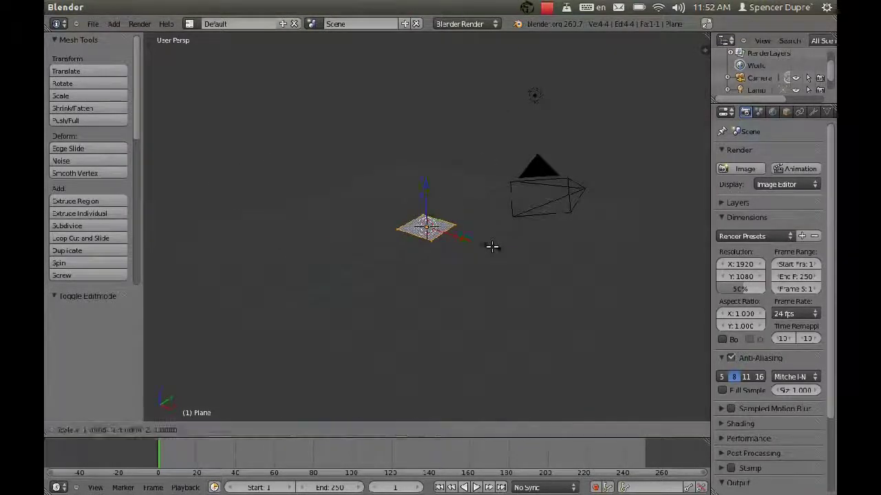
text(8)
key(Return)
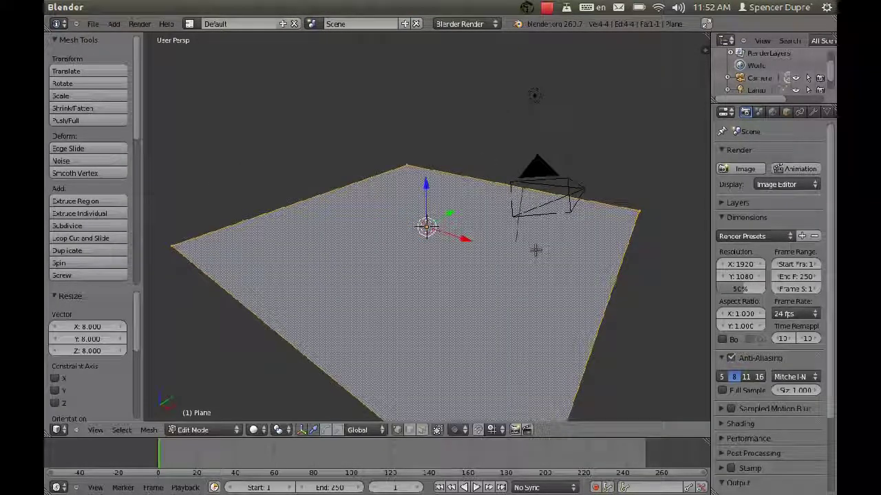
middle_drag(535, 250, 525, 275)
Subdivide the plane four times into a 256-face grid.
key(w)
click(525, 275)
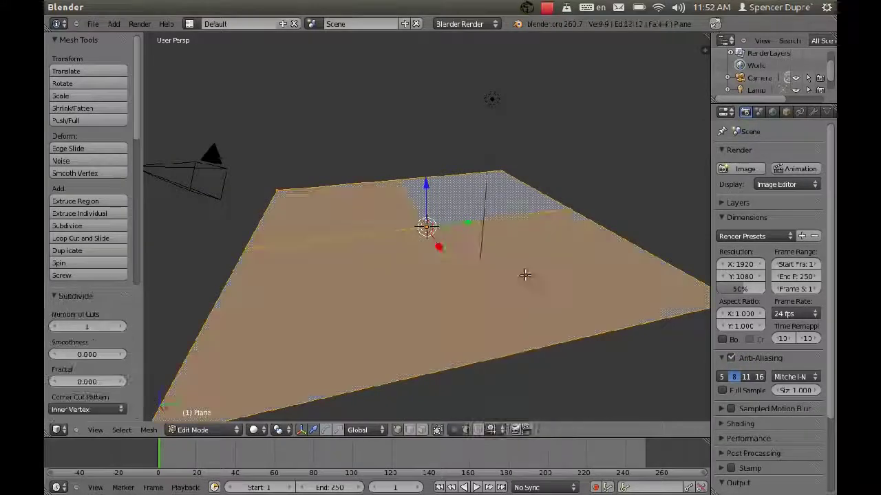
key(w)
click(525, 275)
key(w)
click(525, 276)
key(w)
click(525, 275)
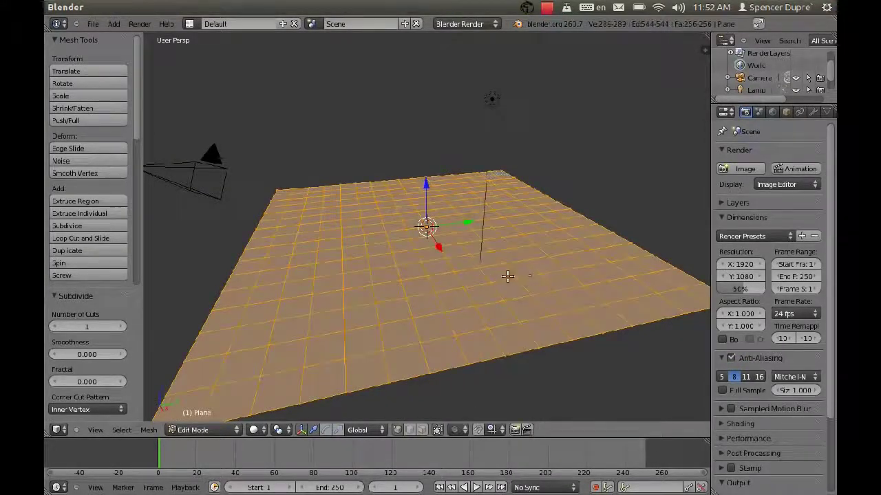
middle_drag(507, 276, 471, 383)
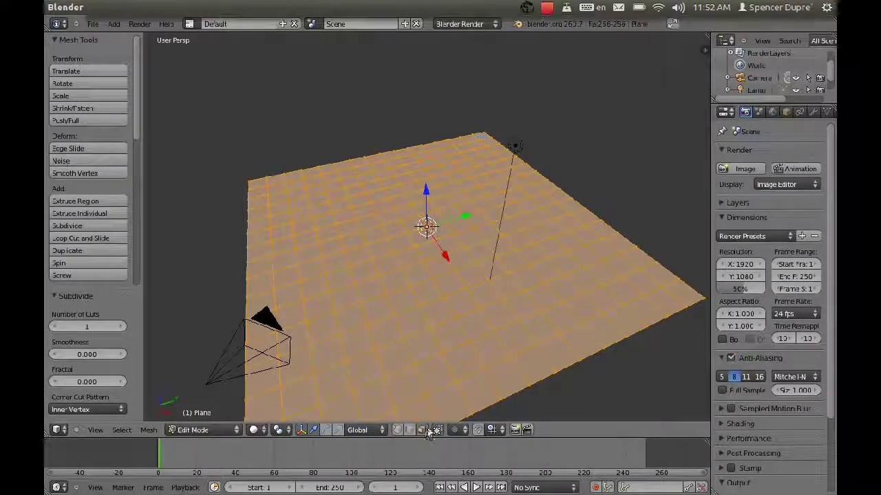
Select a diagonal strip of floor faces and extrude it 2 units up into a wall.
key(a)
mouse_move(479, 194)
ctrl+mouse_down()
mouse_move(295, 280)
mouse_move(405, 261)
mouse_move(517, 191)
mouse_move(512, 213)
ctrl+mouse_up()
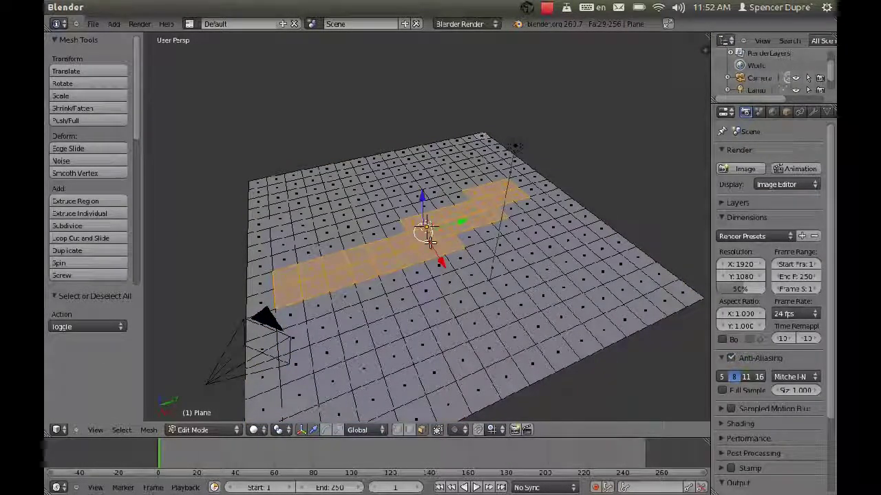
mouse_move(318, 287)
ctrl+shift+mouse_down()
mouse_move(311, 269)
mouse_move(291, 275)
ctrl+shift+mouse_up()
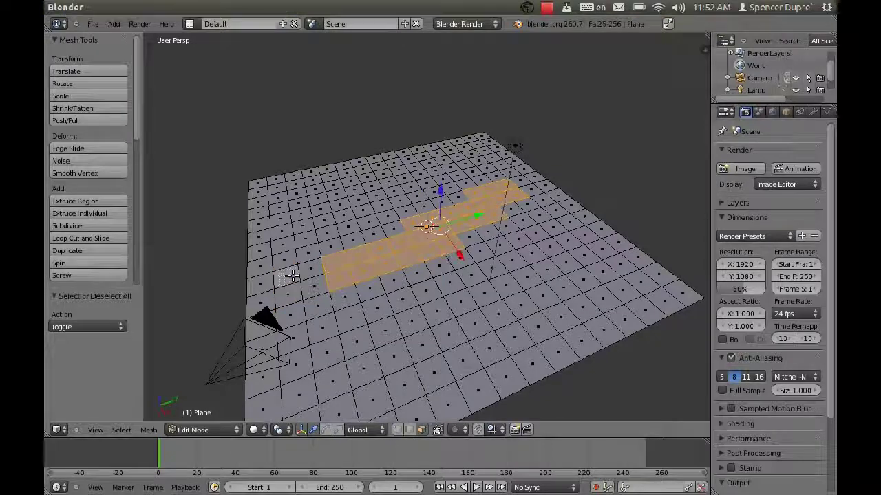
text(e2)
key(Return)
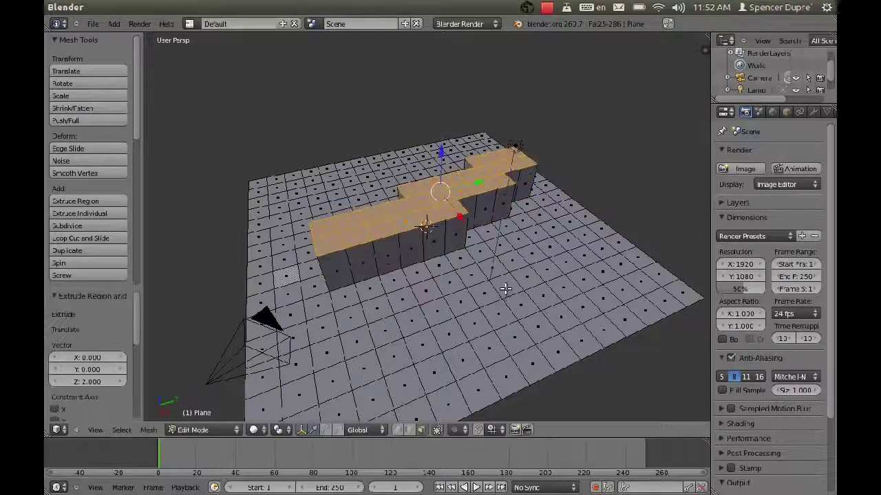
middle_drag(505, 295, 585, 413)
In edge mode, extrude a floor border edge straight up along Z.
key(Tab)
key(Tab)
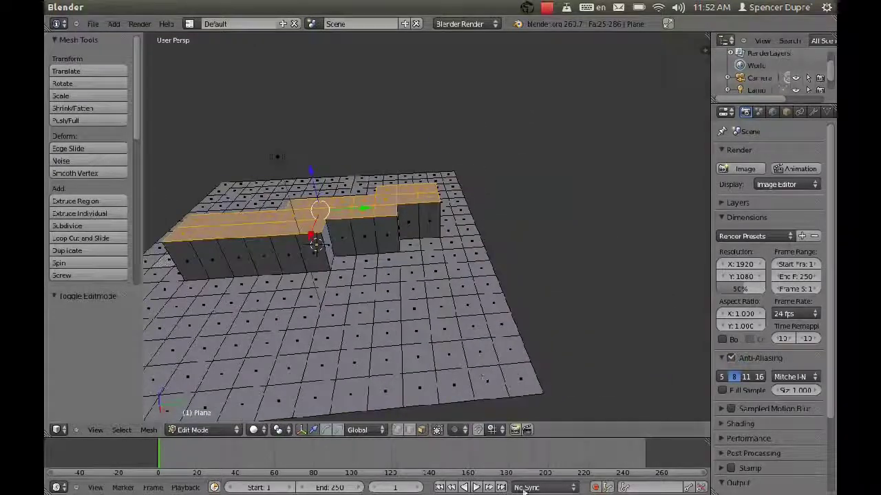
click(412, 428)
right_click(491, 256)
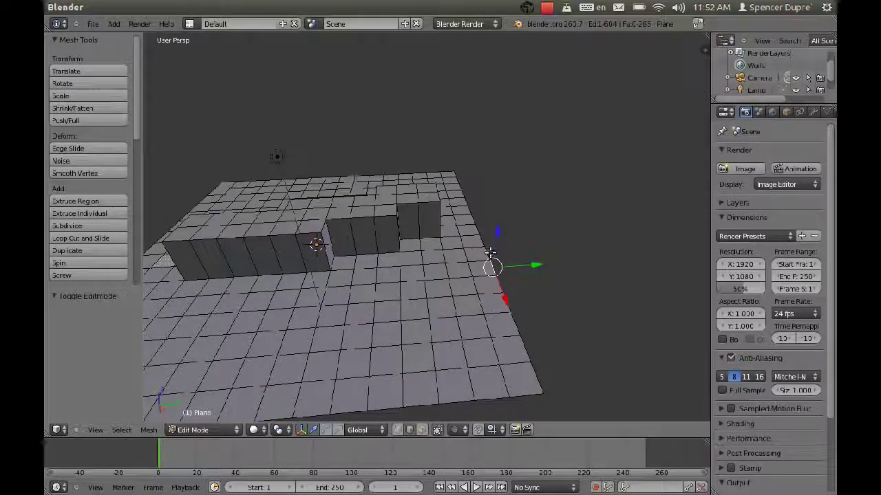
middle_drag(501, 251, 513, 234)
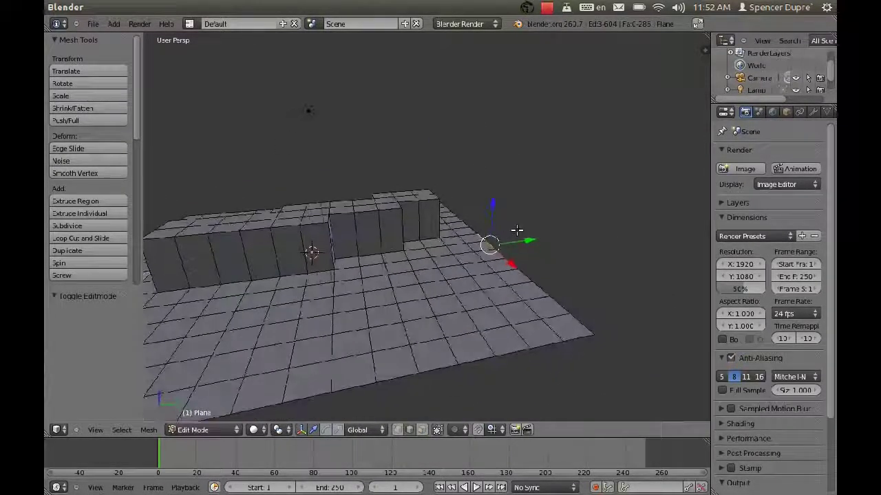
key(e)
key(z)
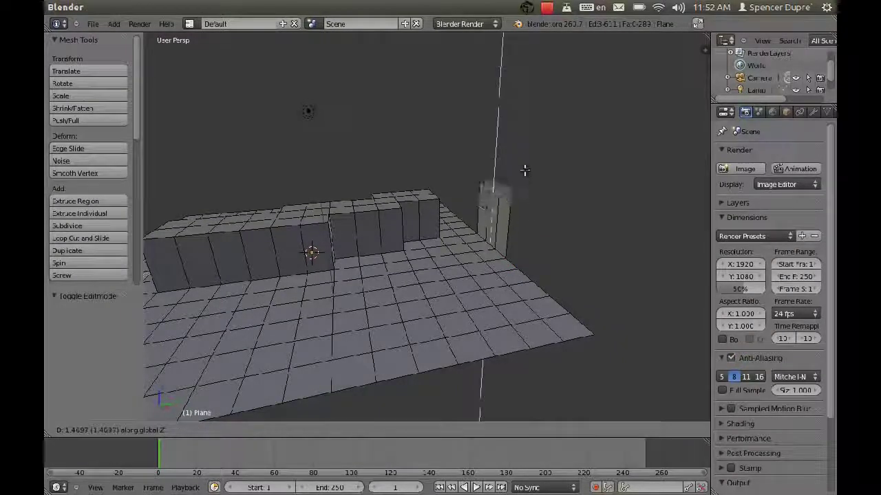
click(523, 169)
Slide the raised edge along X, then shift it 3.320 along Y to slope the ramp.
key(x)
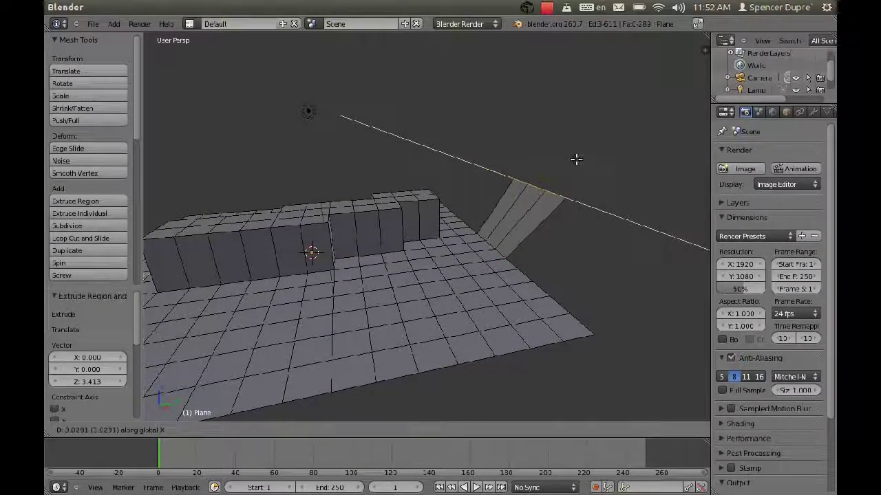
click(575, 159)
middle_drag(543, 270, 588, 262)
key(g)
key(x)
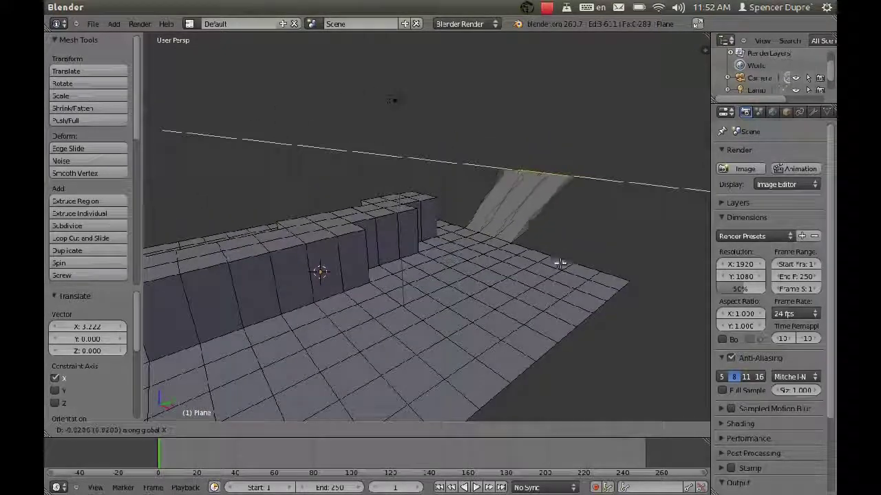
click(529, 248)
key(g)
key(y)
click(570, 216)
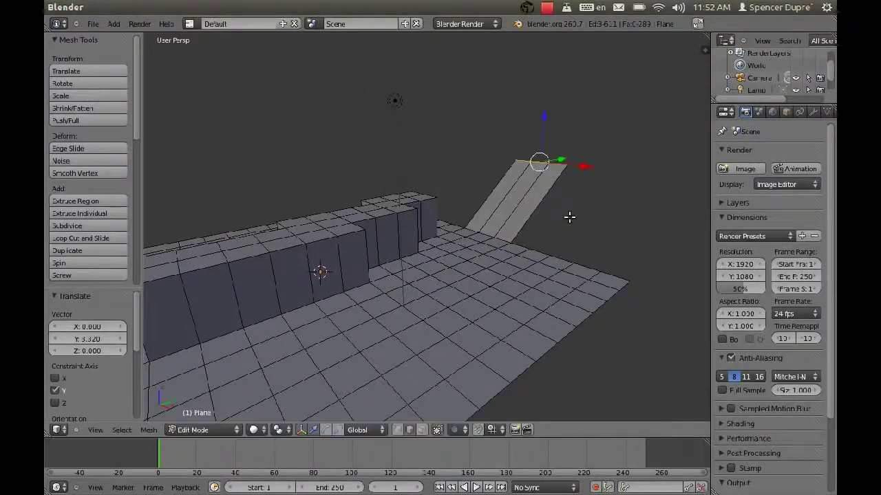
Move the ramp's top edge a further 2.345 along Y.
middle_drag(570, 216, 456, 243)
key(g)
key(y)
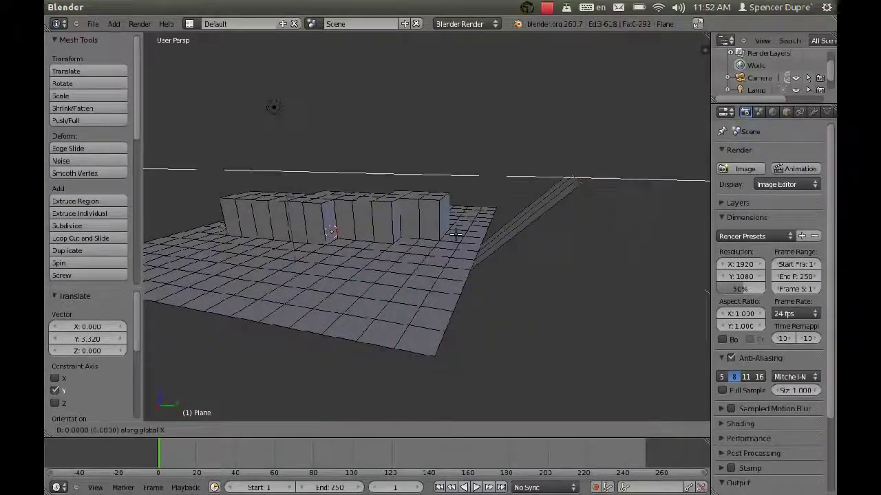
click(531, 246)
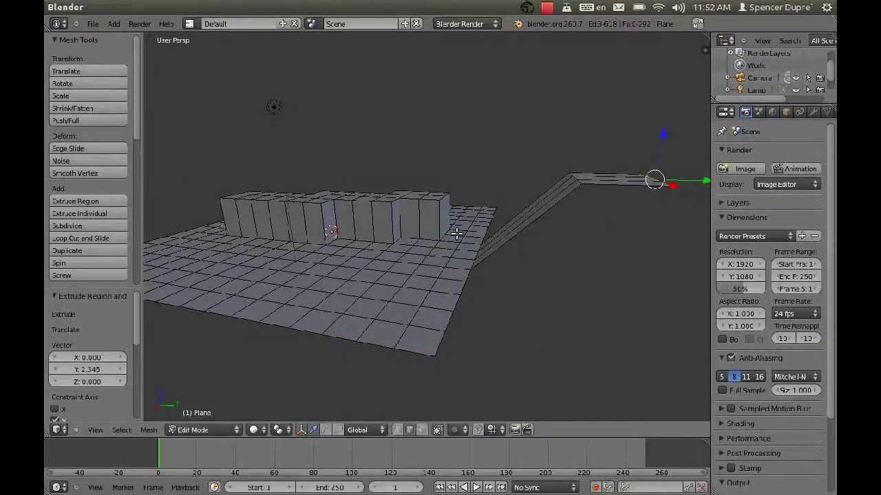
middle_drag(457, 234, 569, 246)
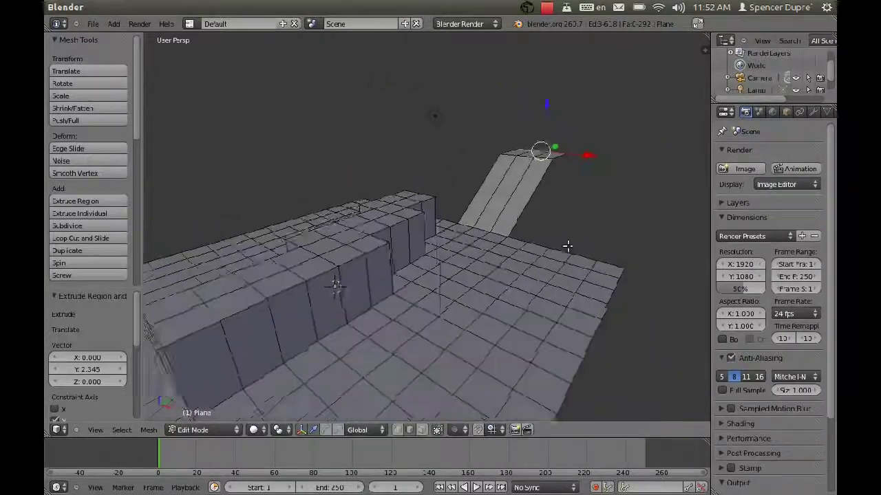
scroll(447, 251, down, 5)
Give the floor a new material with green diffuse colour and 0 specular intensity.
key(Tab)
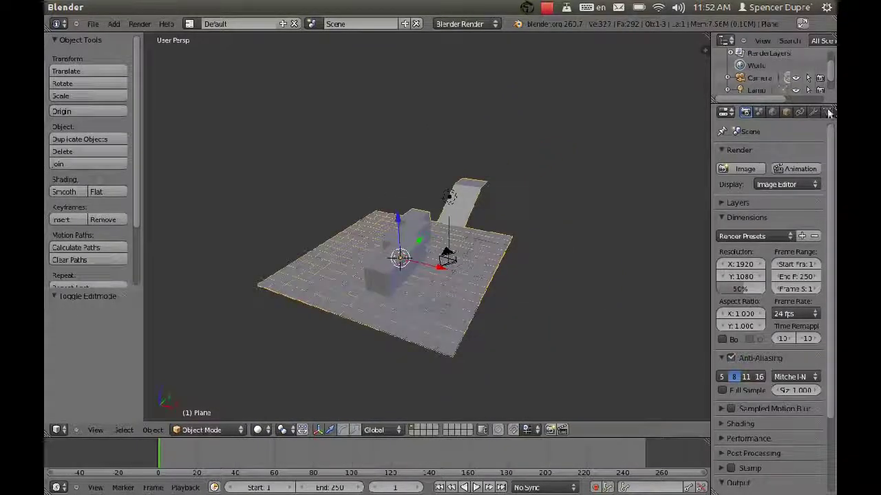
scroll(809, 115, down, 3)
click(803, 112)
click(759, 196)
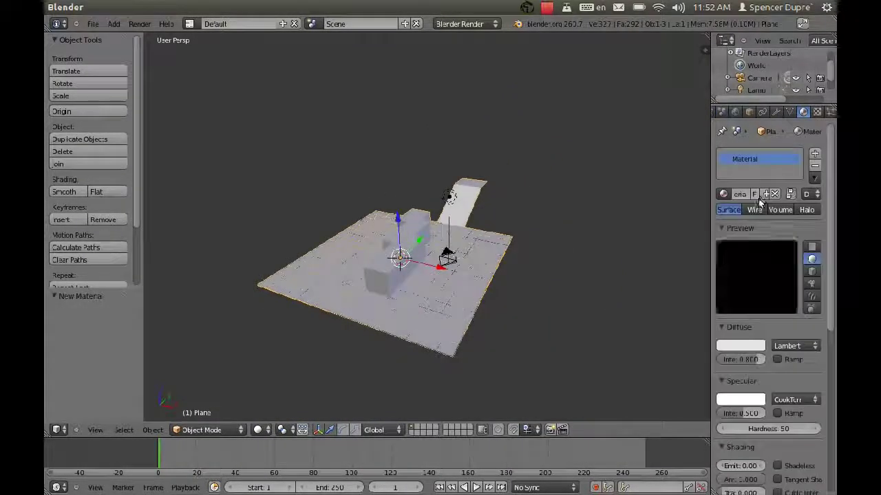
click(750, 349)
drag(719, 245, 662, 219)
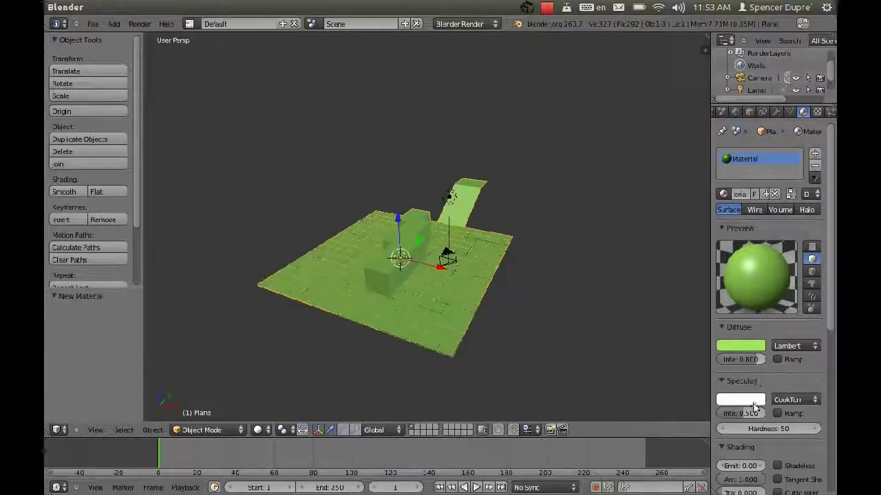
drag(753, 413, 608, 415)
scroll(484, 304, up, 5)
scroll(483, 301, down, 5)
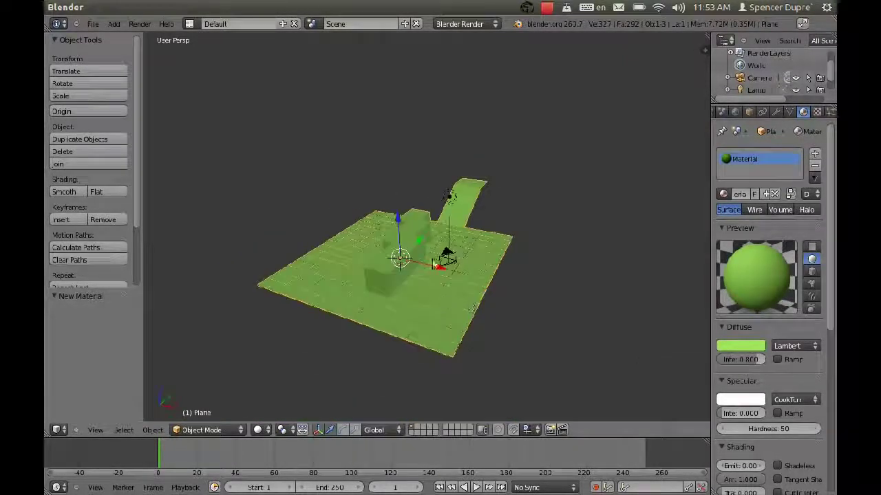
View through the camera and move it along Z to frame the floor, wall and ramp.
right_click(467, 256)
key(KP_0)
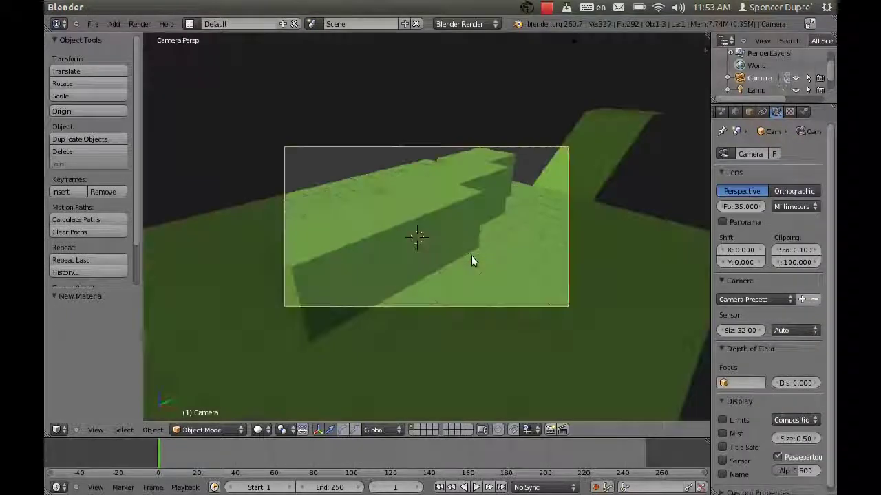
key(g)
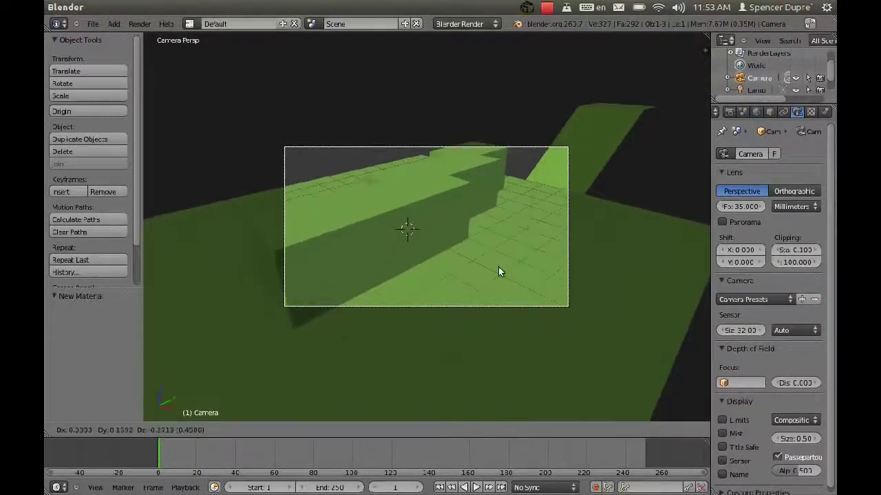
key(z)
key(z)
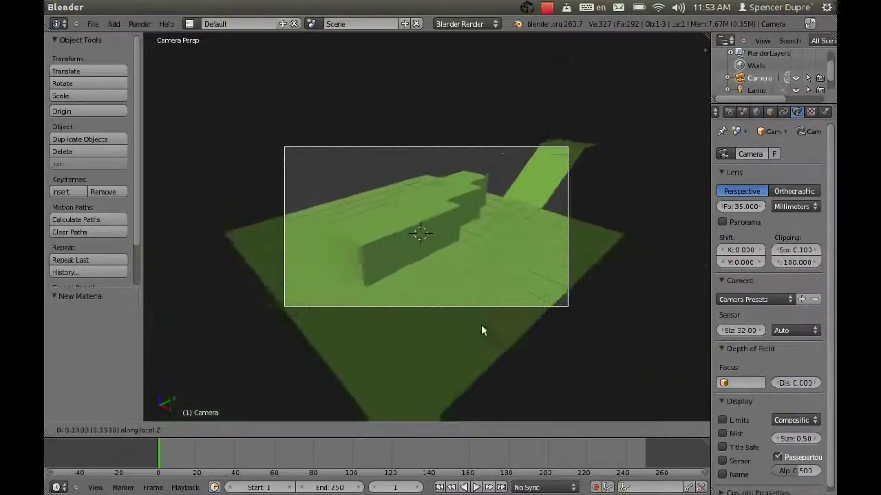
click(481, 343)
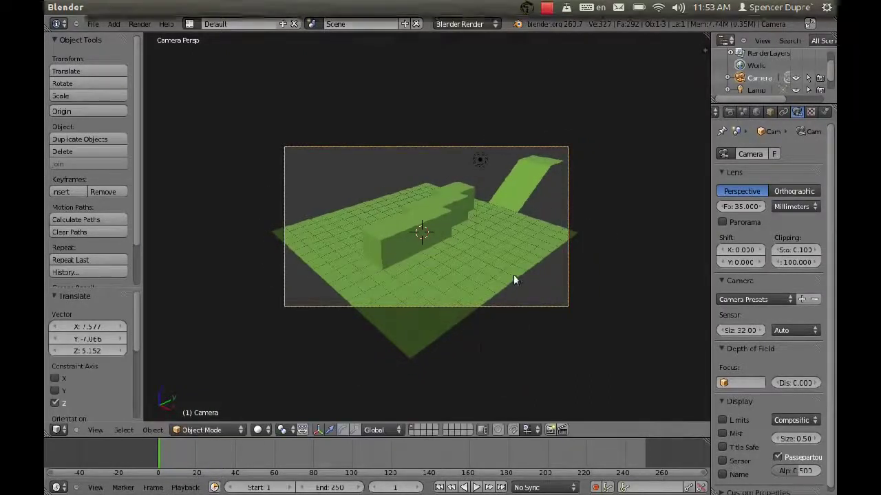
scroll(513, 281, up, 3)
Add a cube mesh to the scene.
key(shift+a)
mouse_move(510, 272)
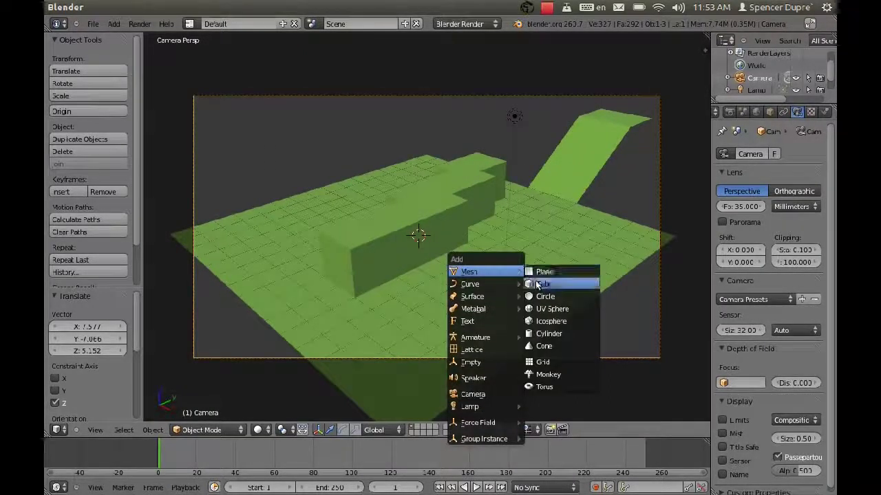
click(539, 285)
Move the cube across the floor to the right of the wall and adjust its height.
key(g)
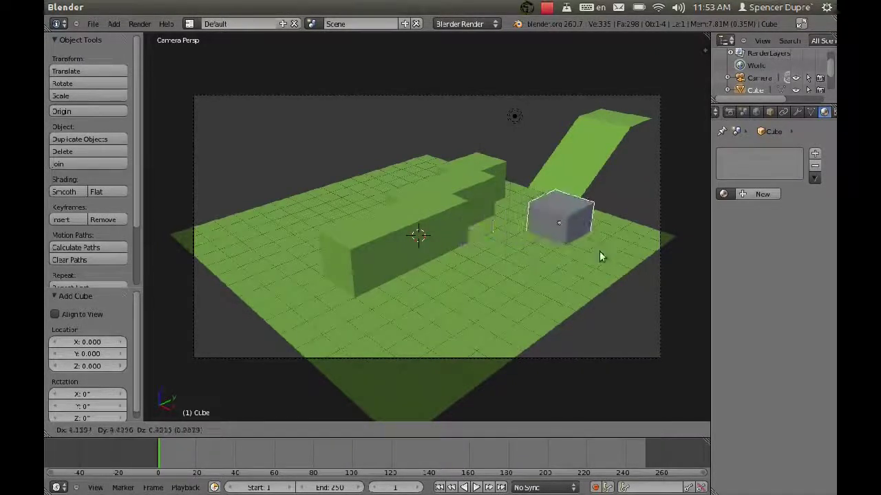
key(shift+z)
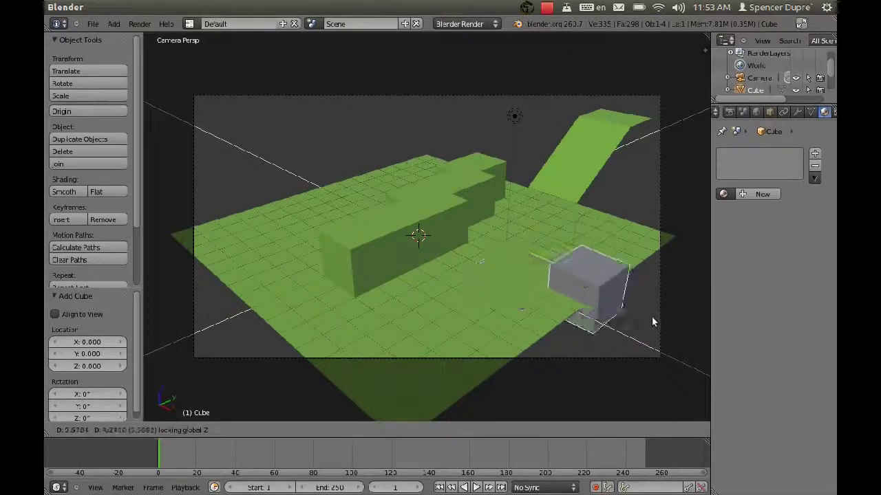
click(589, 317)
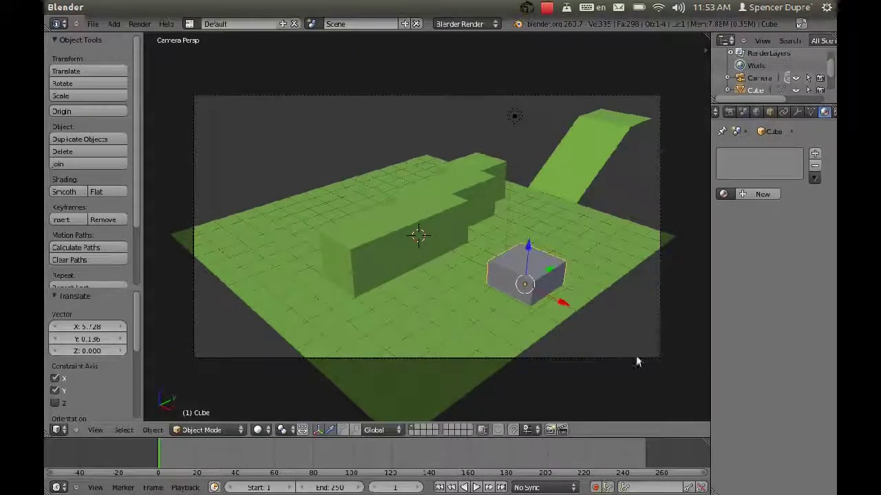
key(g)
key(z)
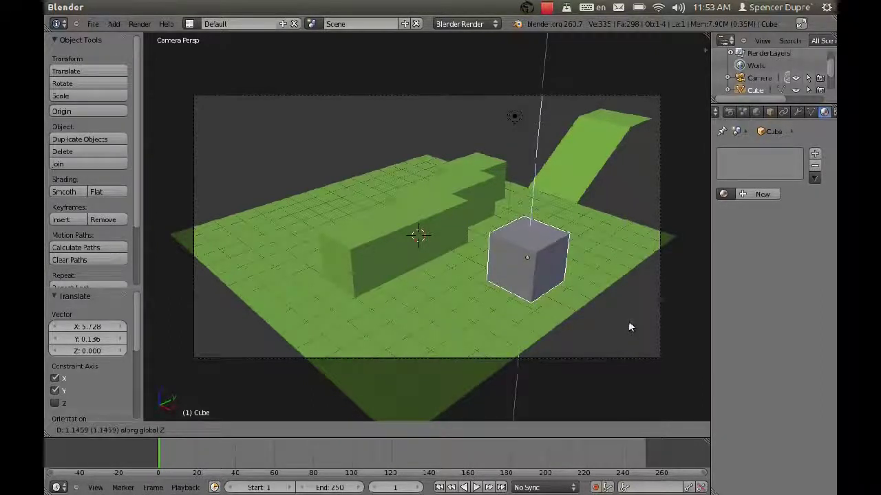
click(628, 325)
Shrink the cube's mesh to half size (scale 0.5) in Edit Mode.
key(Tab)
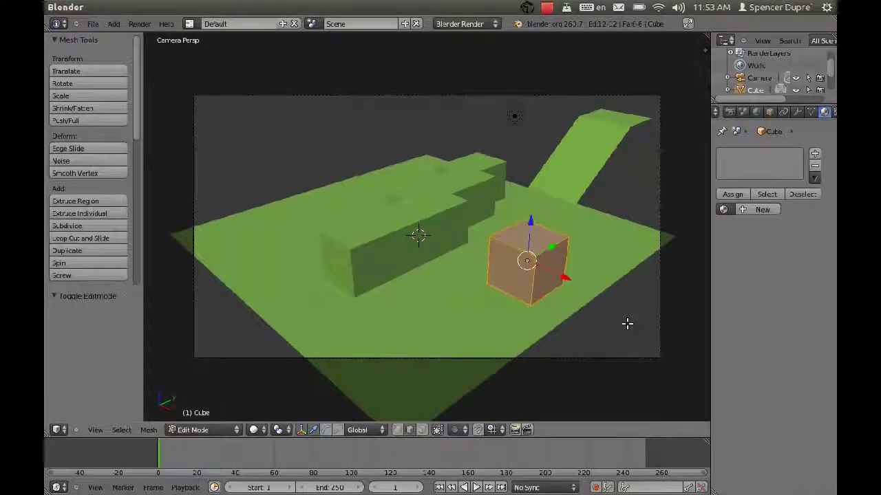
key(s)
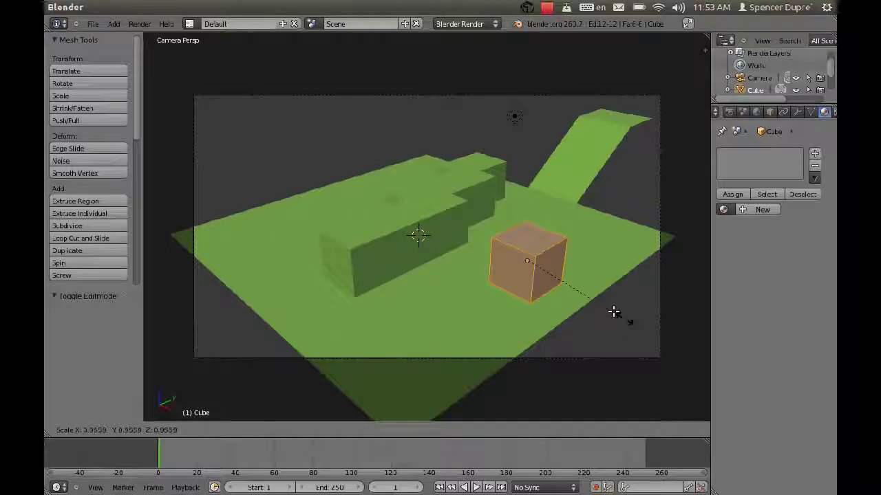
right_click(596, 306)
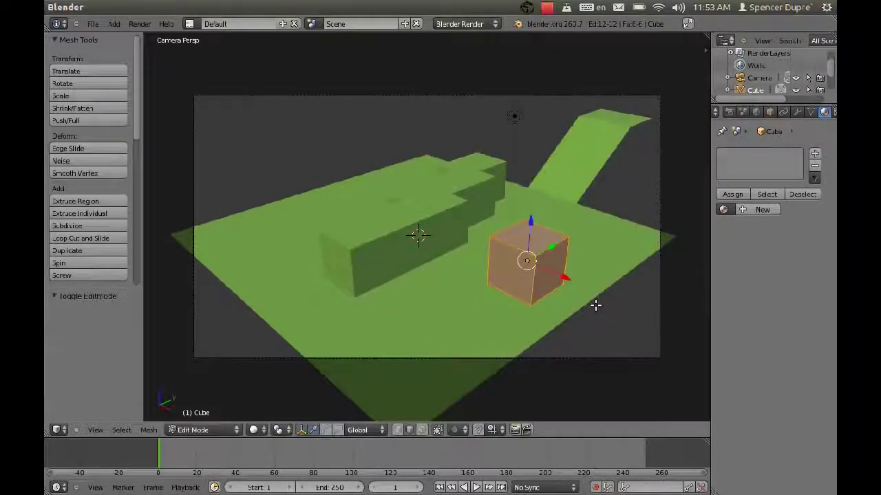
text(s.5)
key(Return)
key(Tab)
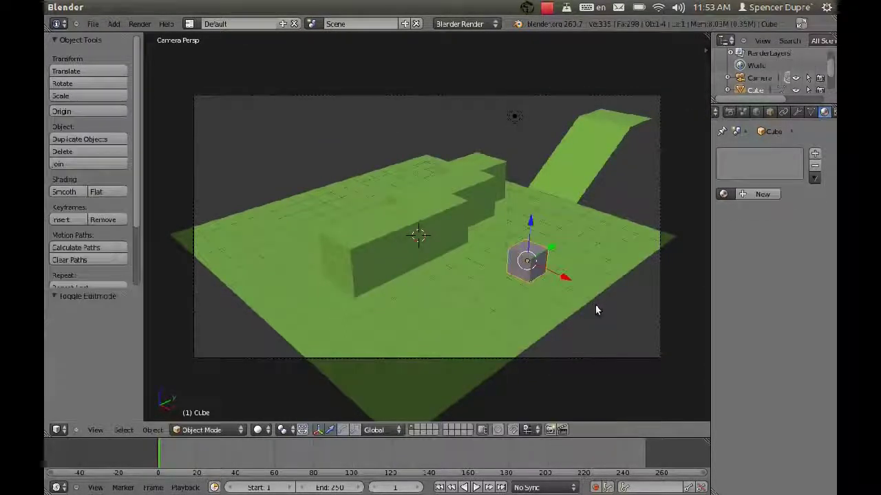
Lower the cube along Z until it rests on the floor.
key(g)
key(z)
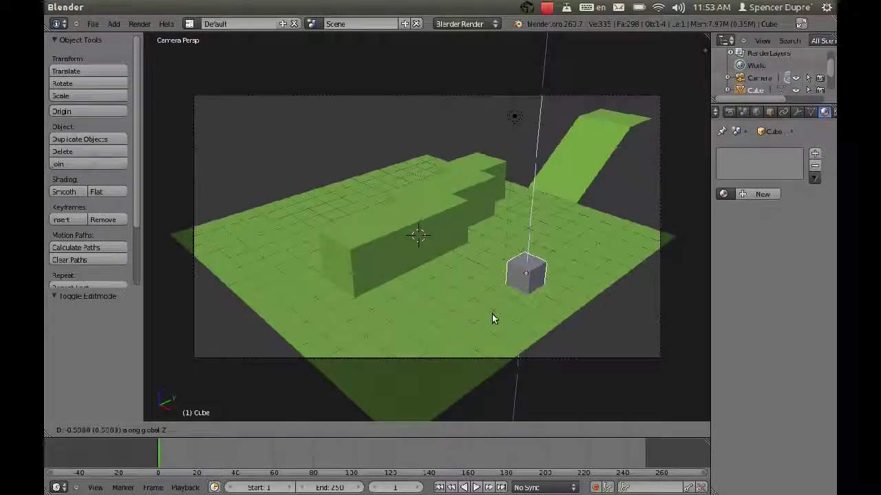
click(492, 314)
scroll(547, 300, up, 2)
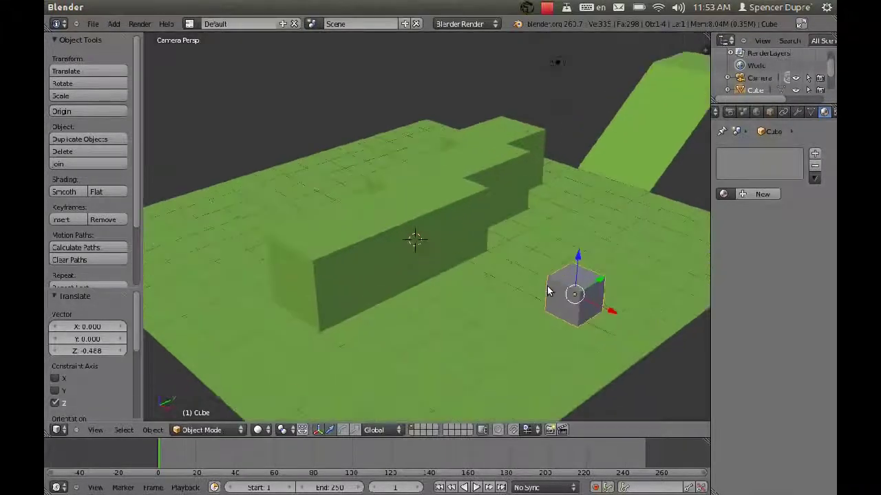
key(g)
key(z)
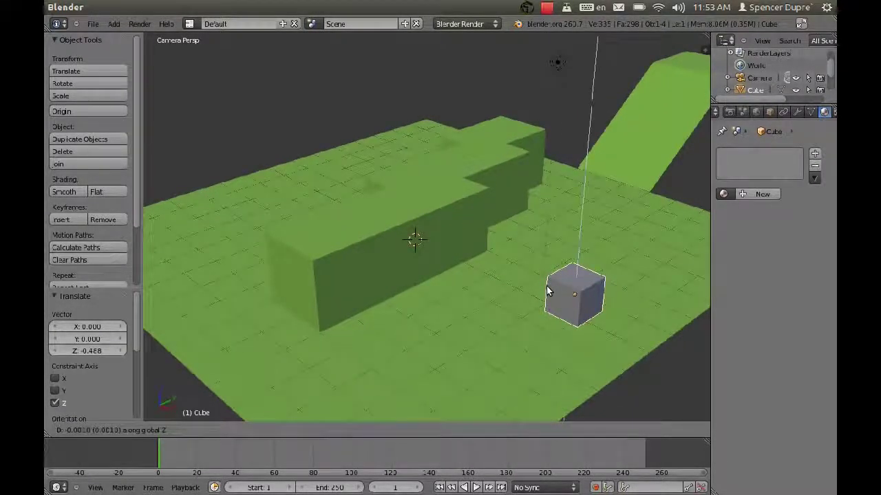
click(547, 293)
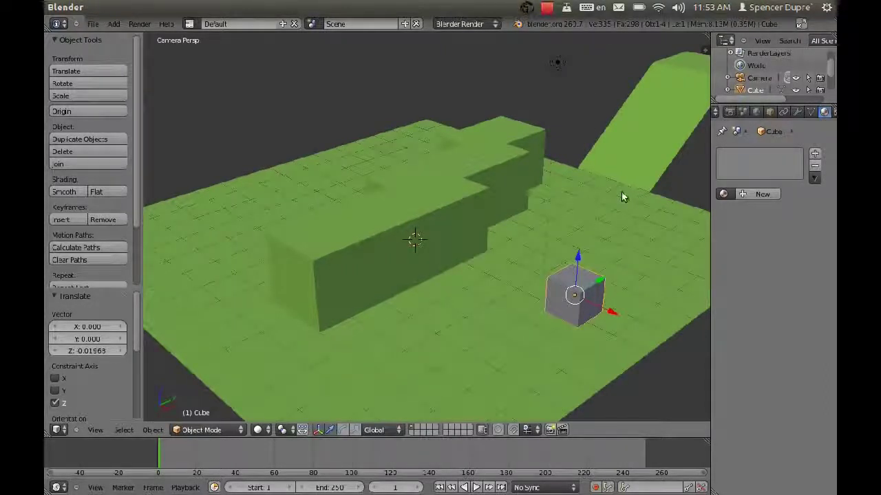
scroll(448, 215, down, 4)
scroll(449, 215, up, 3)
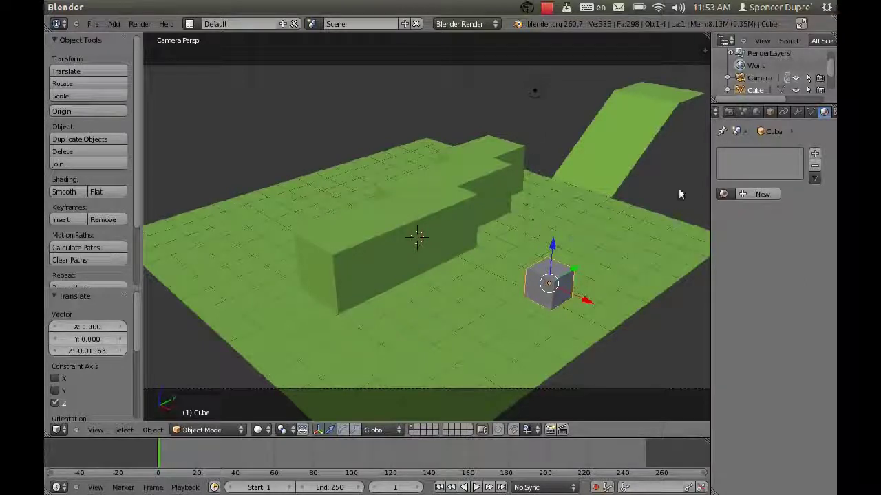
Give the cube a new material with a blue diffuse colour.
click(752, 196)
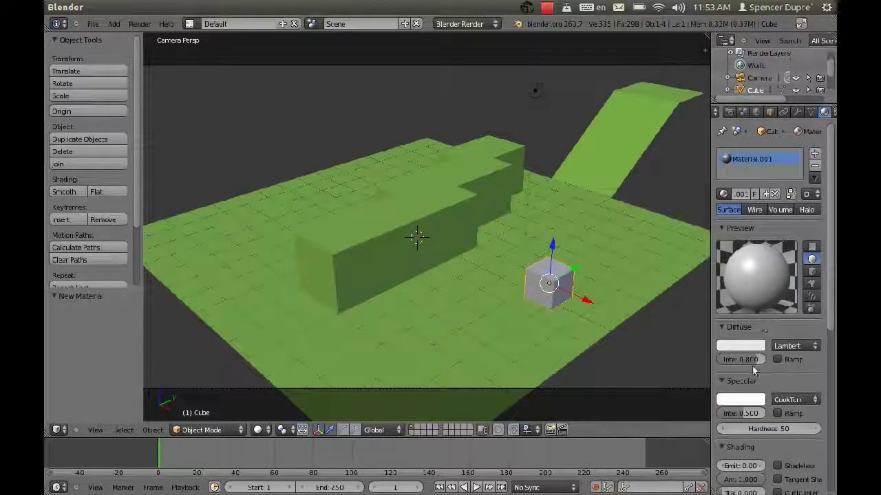
click(756, 346)
click(738, 198)
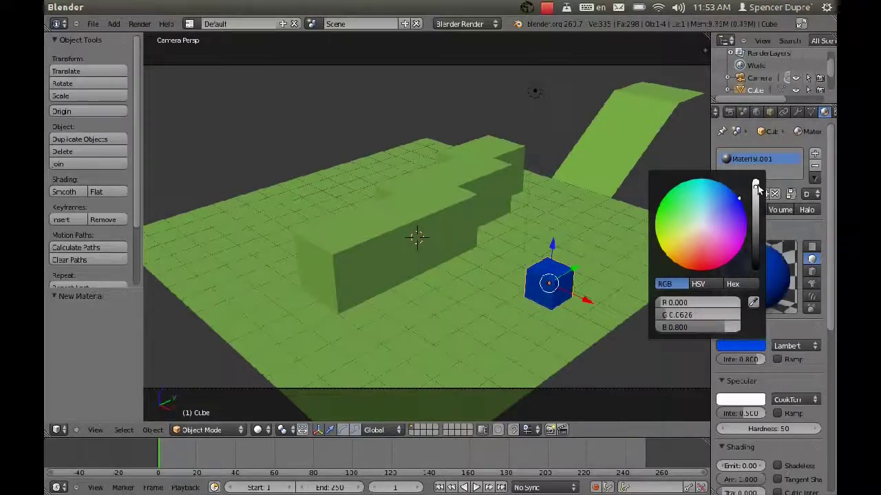
scroll(824, 113, down, 3)
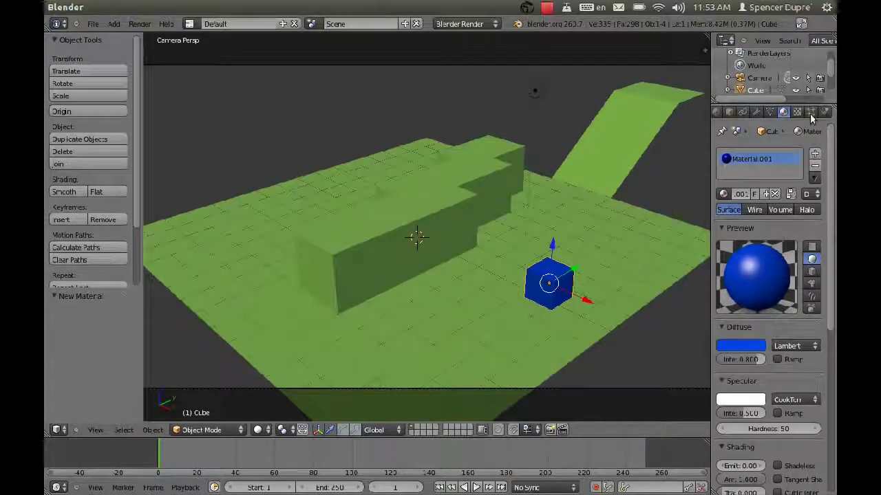
scroll(516, 230, down, 4)
middle_drag(516, 230, 513, 260)
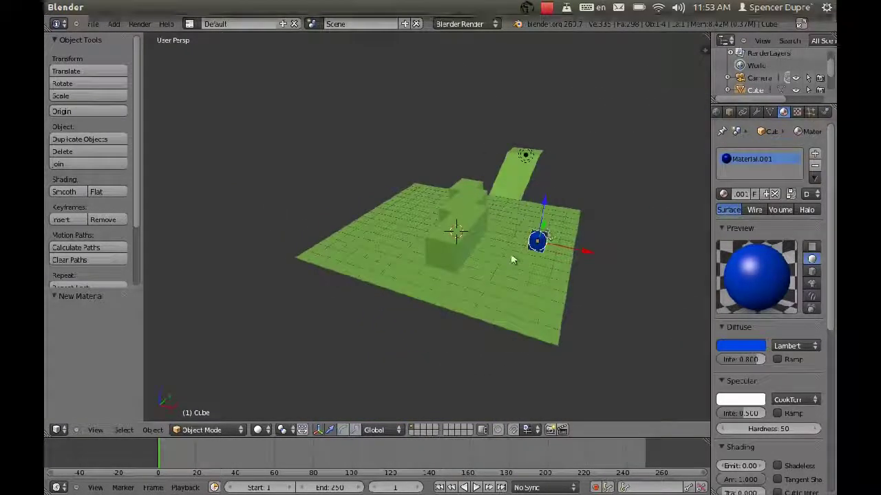
Add a UV sphere and place it on the floor left of the wall.
key(shift+a)
mouse_move(504, 256)
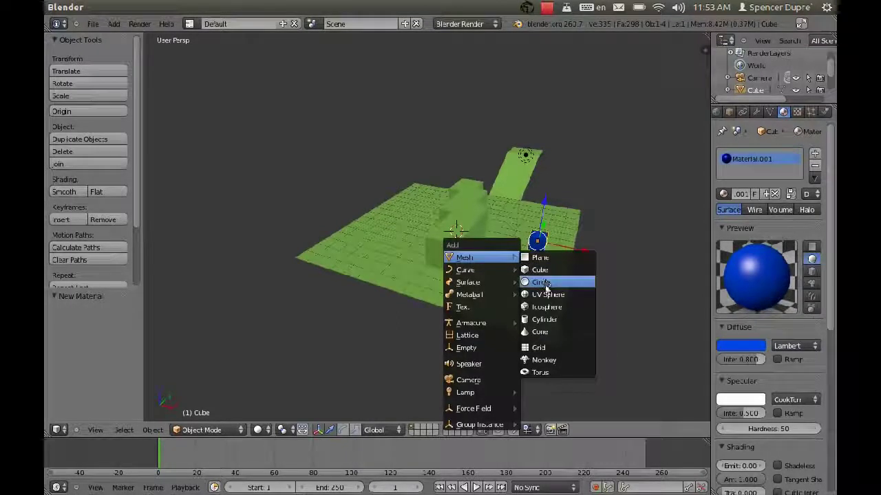
click(547, 295)
key(g)
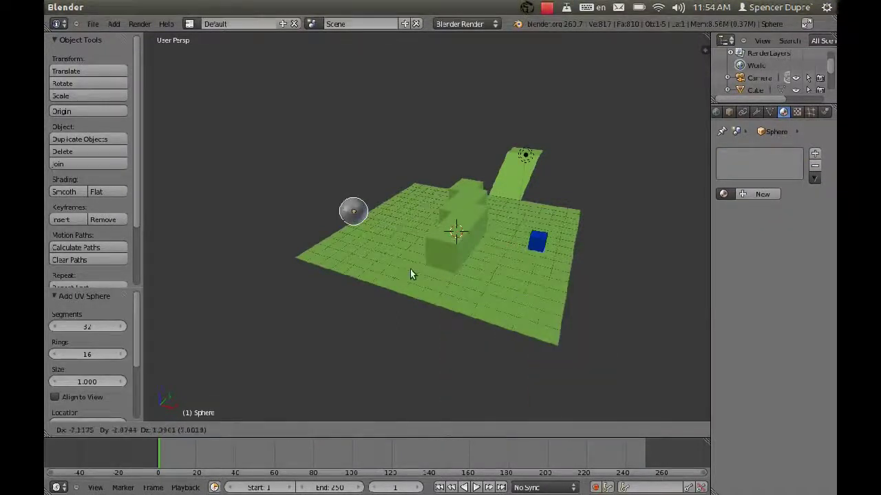
click(445, 282)
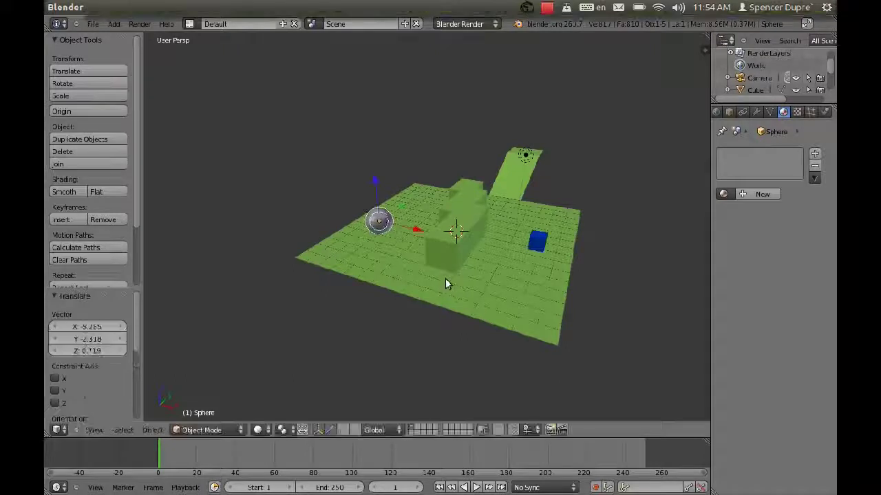
Give the sphere a new red material and smooth shading.
click(762, 194)
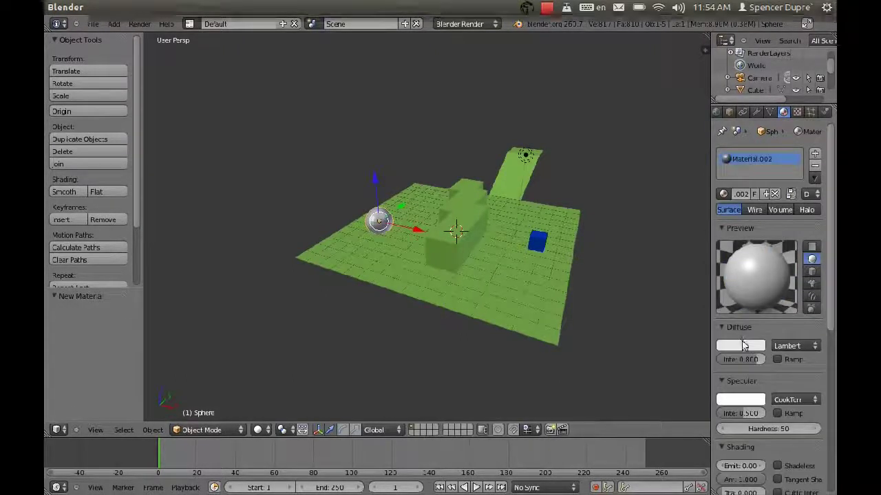
click(743, 346)
drag(708, 226, 703, 280)
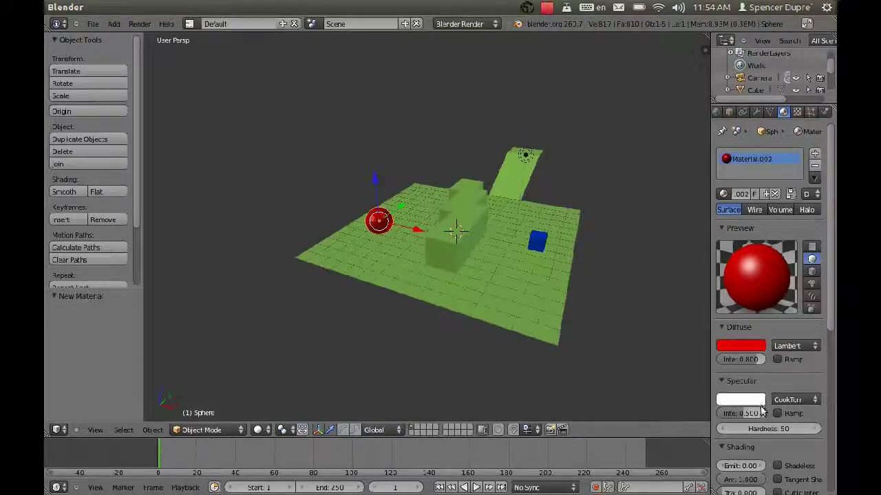
click(66, 190)
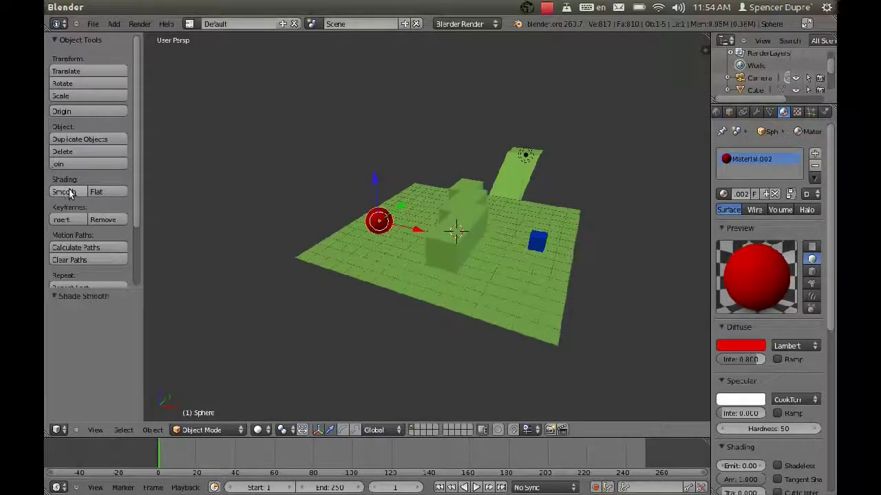
Inspect the scene and set the render engine to Blender Game.
middle_drag(558, 258, 575, 268)
scroll(575, 268, up, 5)
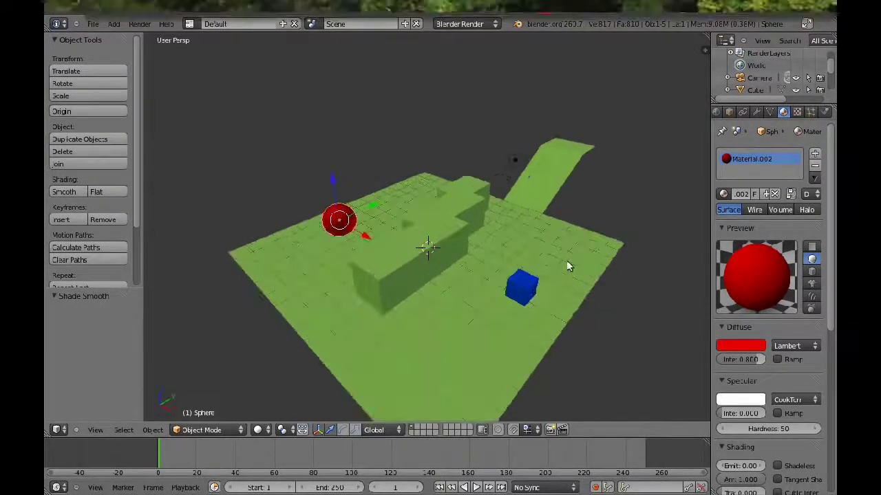
scroll(568, 265, down, 2)
middle_drag(520, 287, 460, 227)
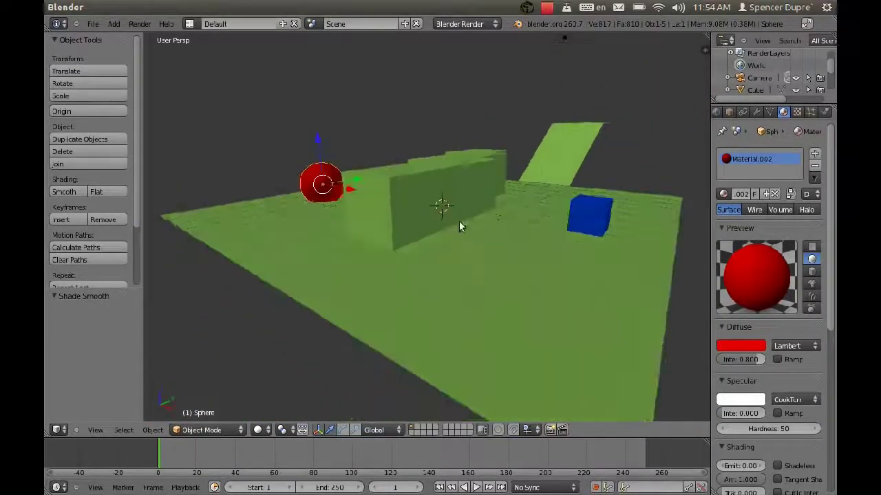
right_click(575, 224)
right_click(336, 176)
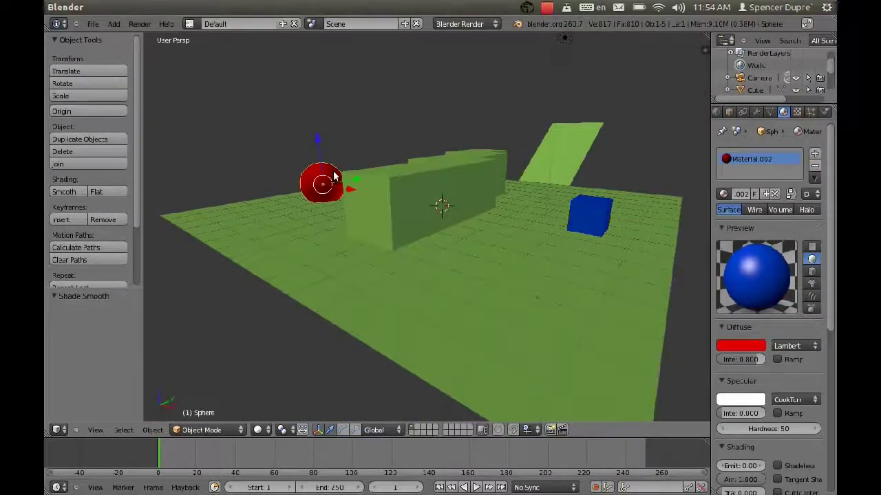
middle_drag(340, 190, 474, 92)
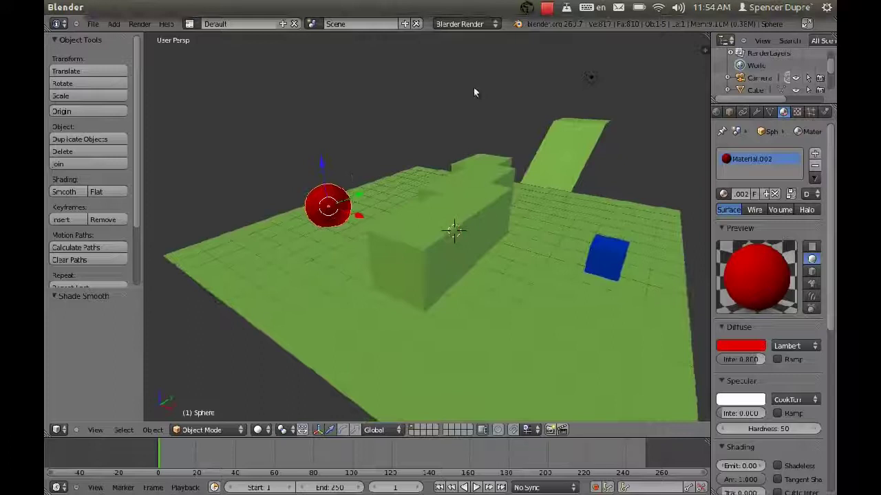
click(492, 24)
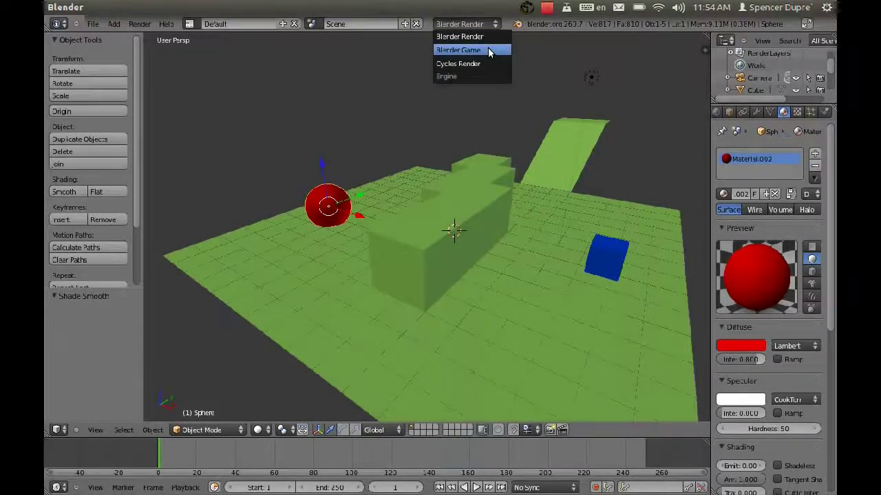
click(488, 49)
Select the blue cube and show its Physics properties.
scroll(507, 77, down, 5)
scroll(507, 80, up, 3)
scroll(459, 287, down, 4)
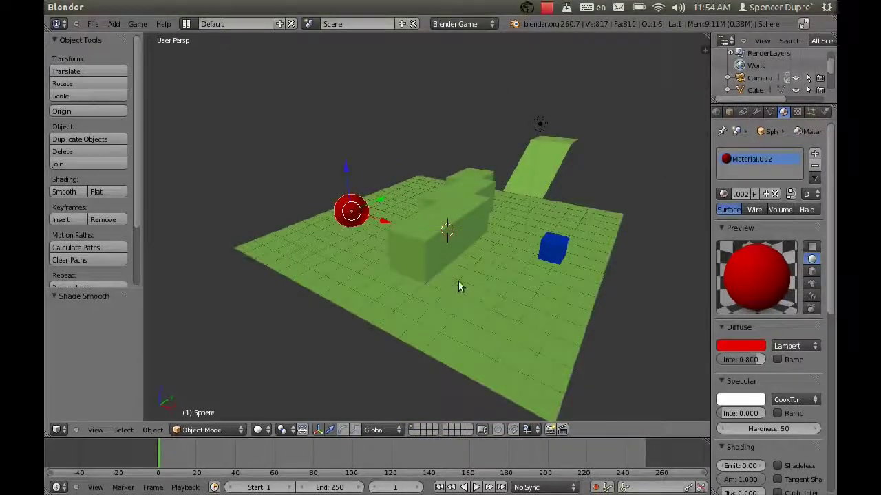
scroll(496, 283, up, 4)
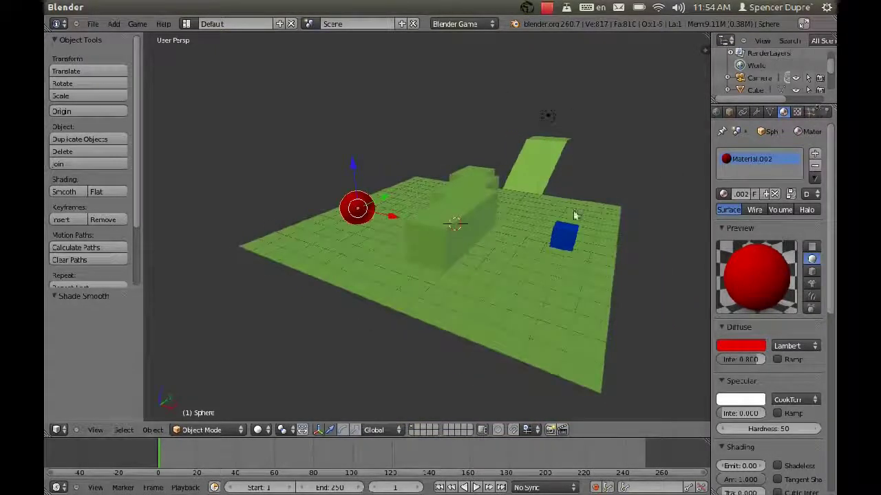
right_click(567, 231)
click(825, 112)
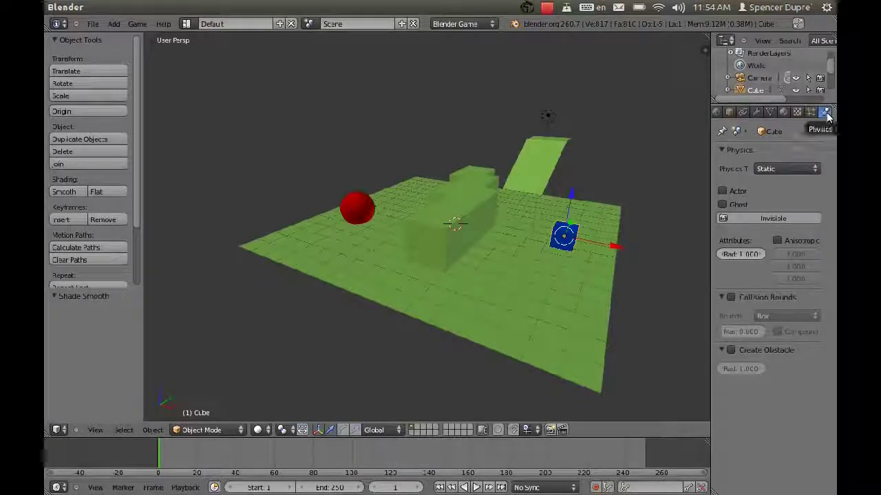
Set the cube's physics type to Dynamic and lower its radius to 0.500.
click(790, 168)
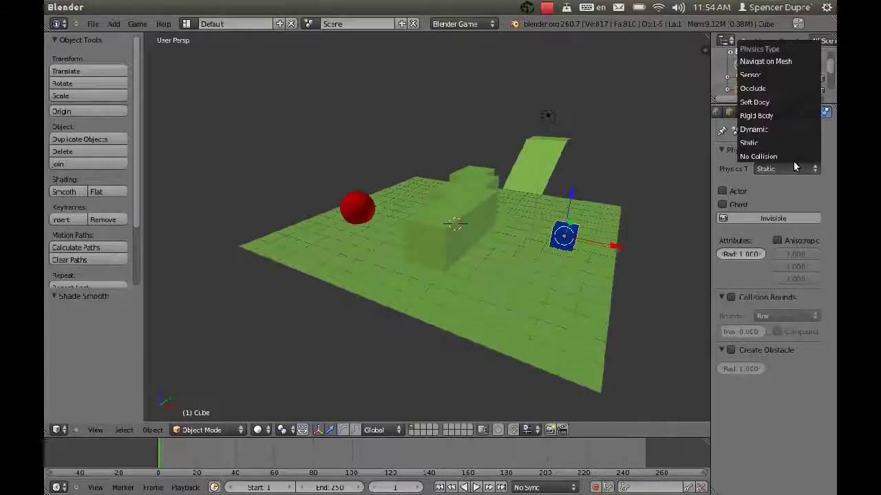
click(769, 129)
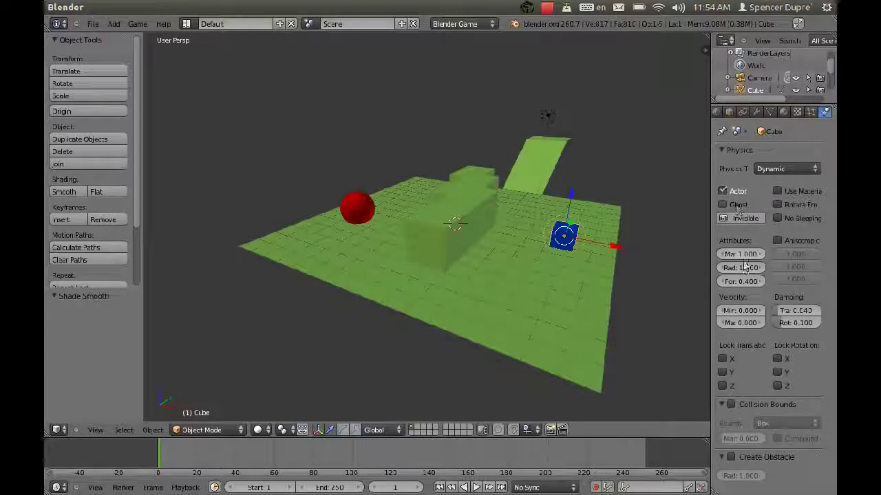
scroll(573, 252, up, 6)
scroll(573, 252, down, 6)
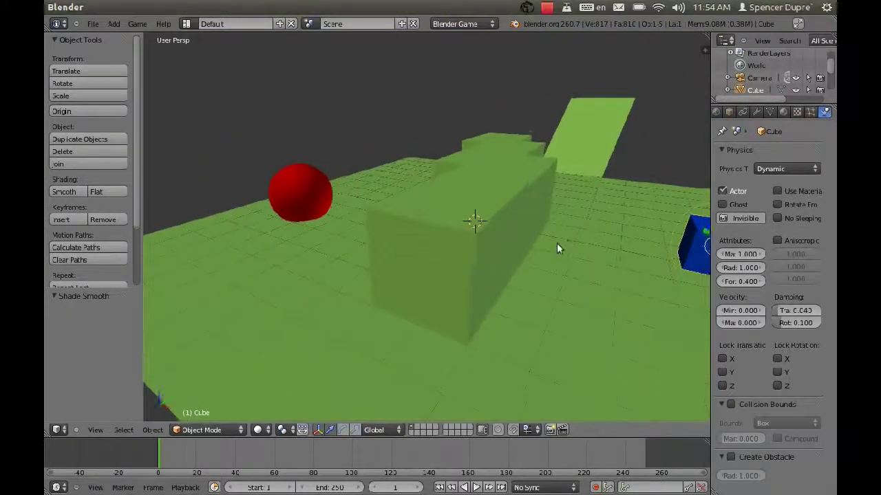
shift+middle_drag(557, 243, 472, 246)
scroll(525, 249, up, 3)
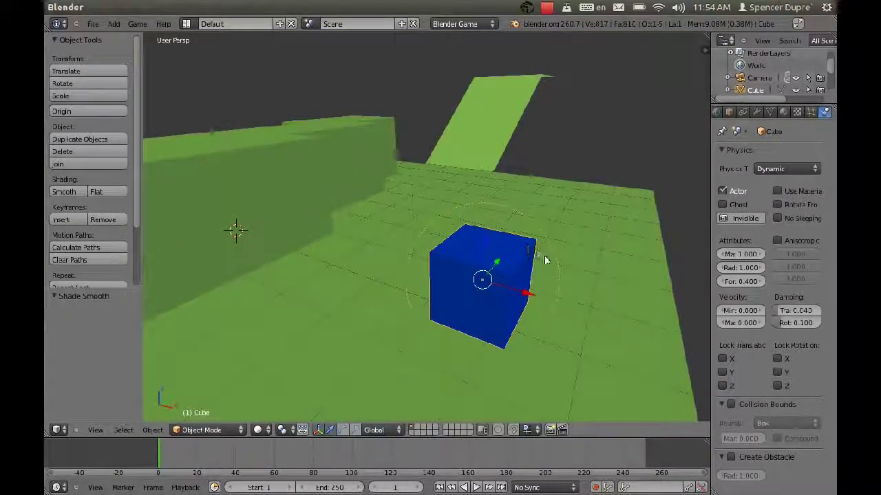
click(724, 268)
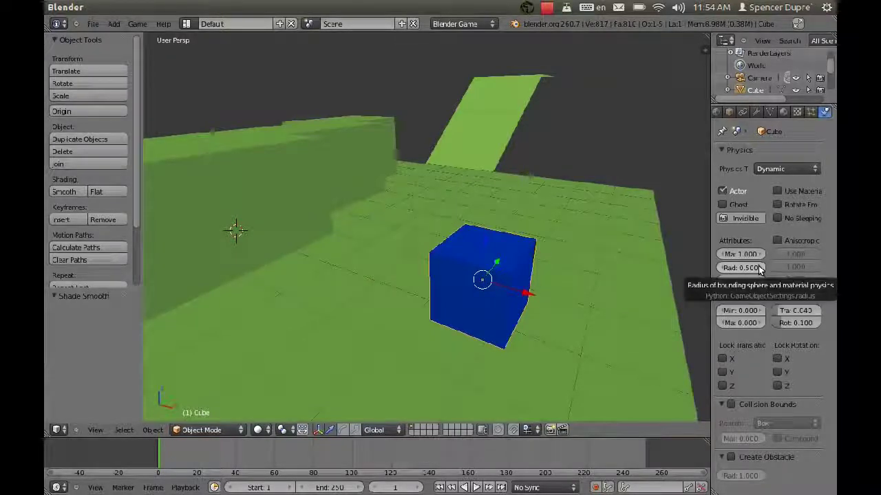
Play and stop the game twice to test the cube's physics.
scroll(452, 170, down, 4)
scroll(451, 171, up, 2)
key(p)
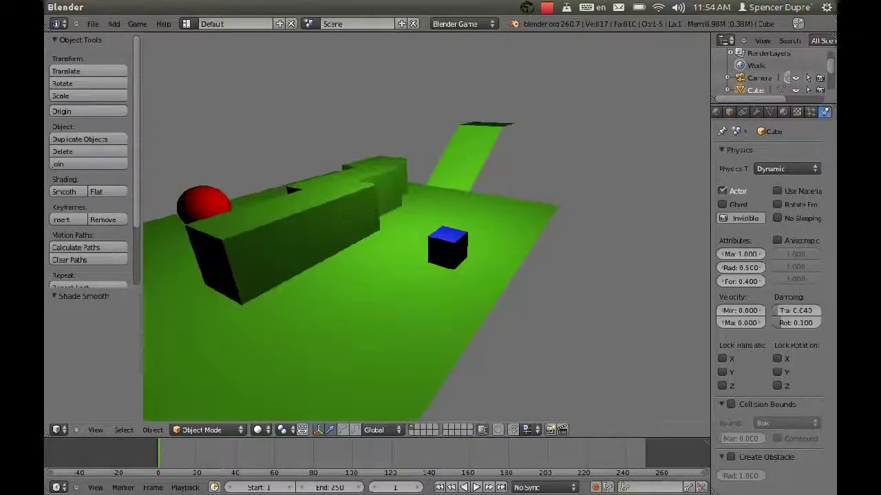
key(Escape)
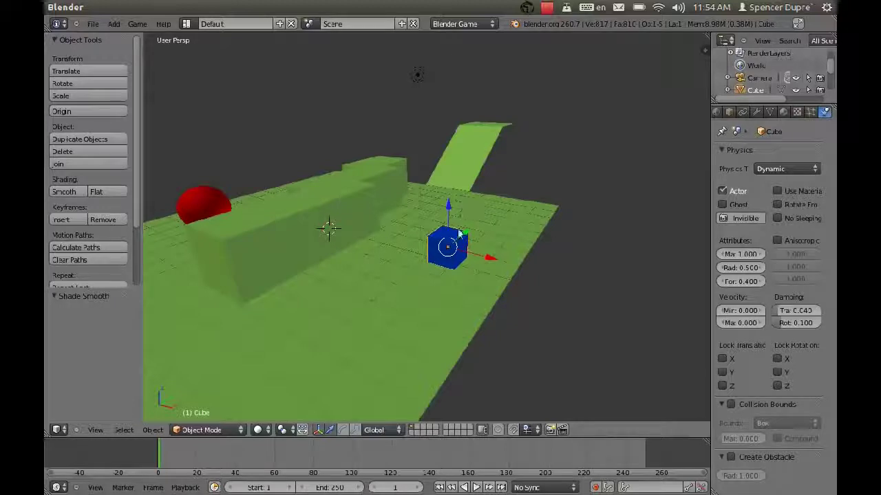
key(p)
key(Escape)
Raise the cube along Z, play to watch it fall, then undo the raise.
key(g)
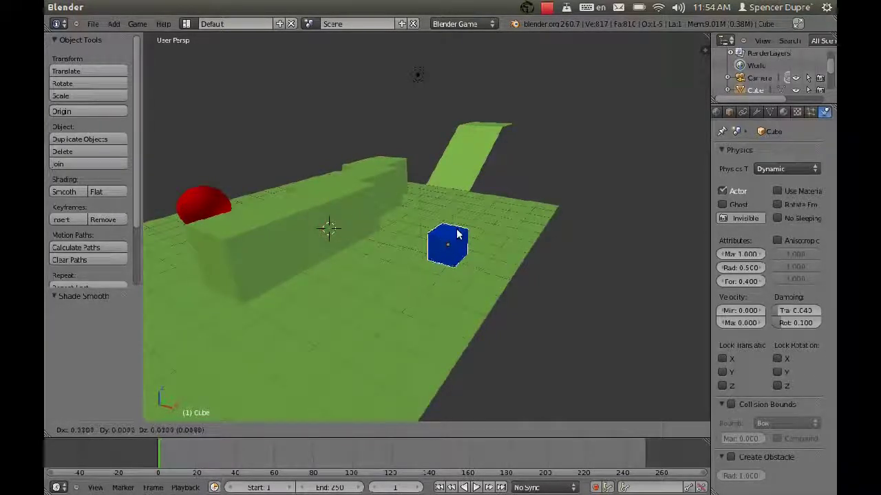
key(z)
click(458, 163)
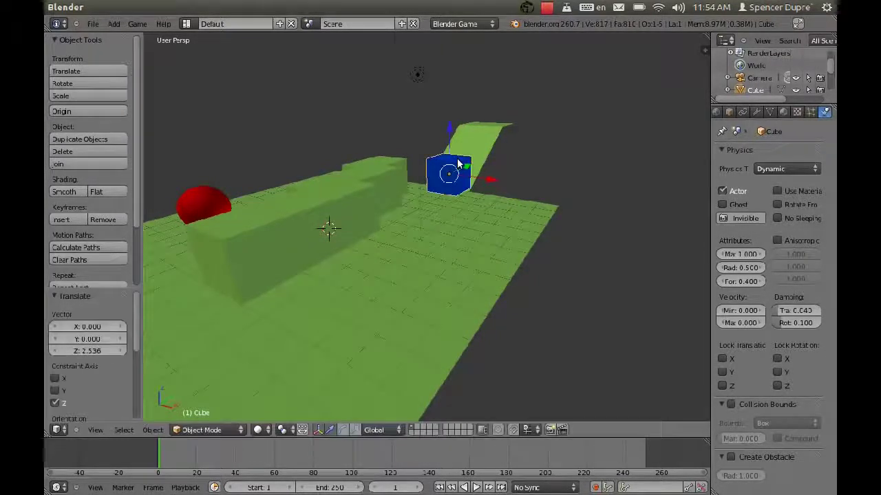
key(p)
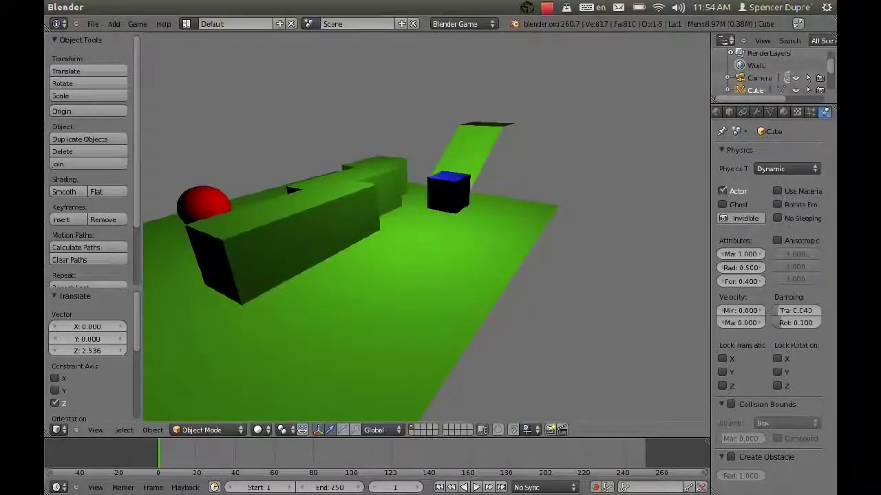
key(Escape)
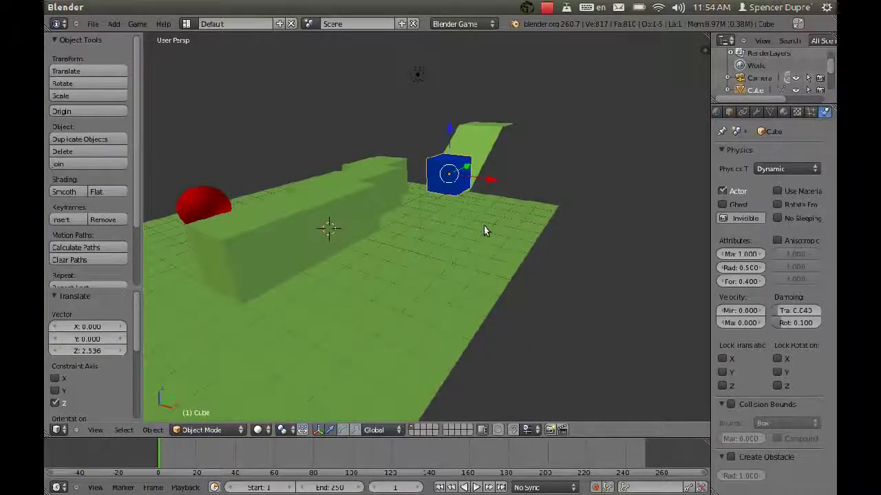
key(ctrl+z)
Switch to the Game Logic layout and view through the scene camera.
middle_drag(296, 244, 340, 252)
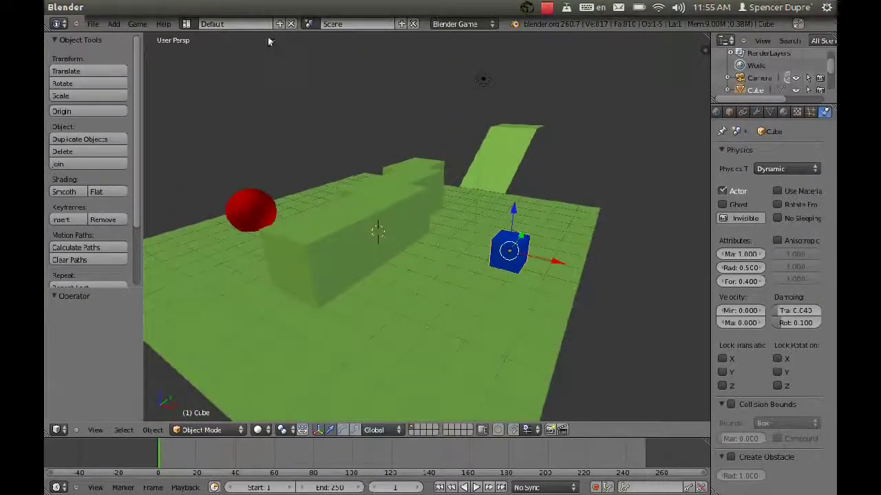
click(186, 23)
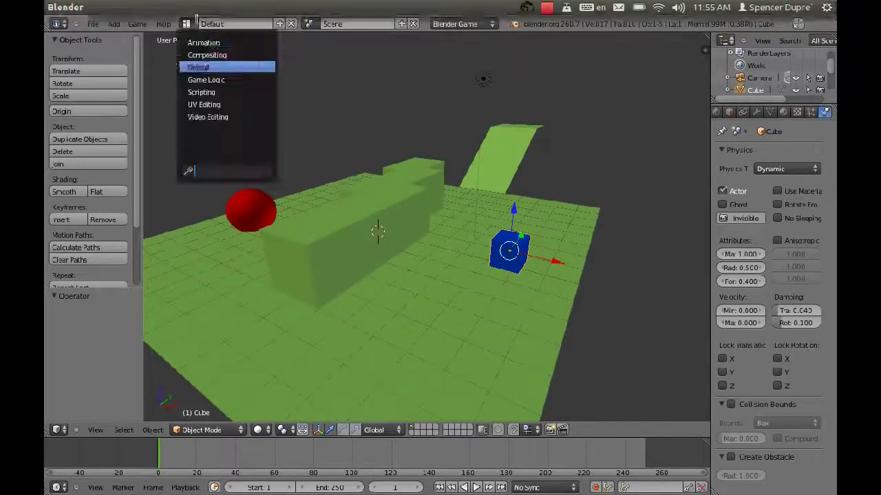
click(206, 80)
key(KP_0)
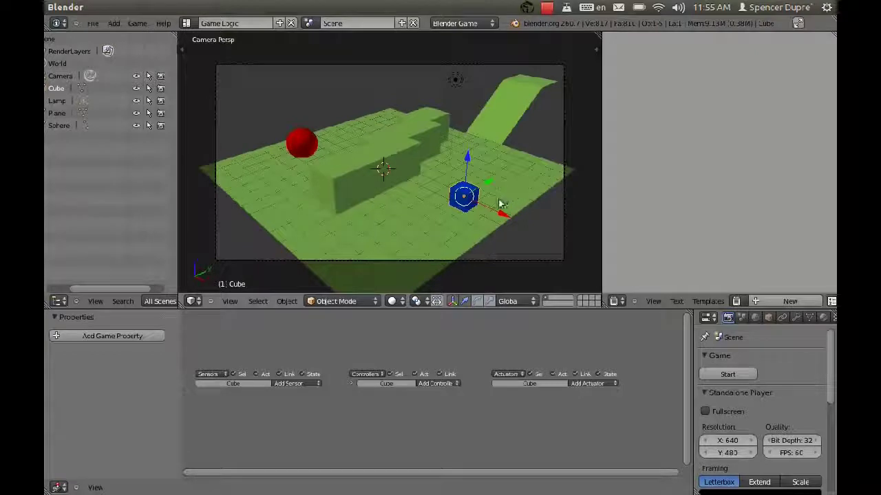
Add an Always sensor and an And controller to the cube and link them.
click(300, 383)
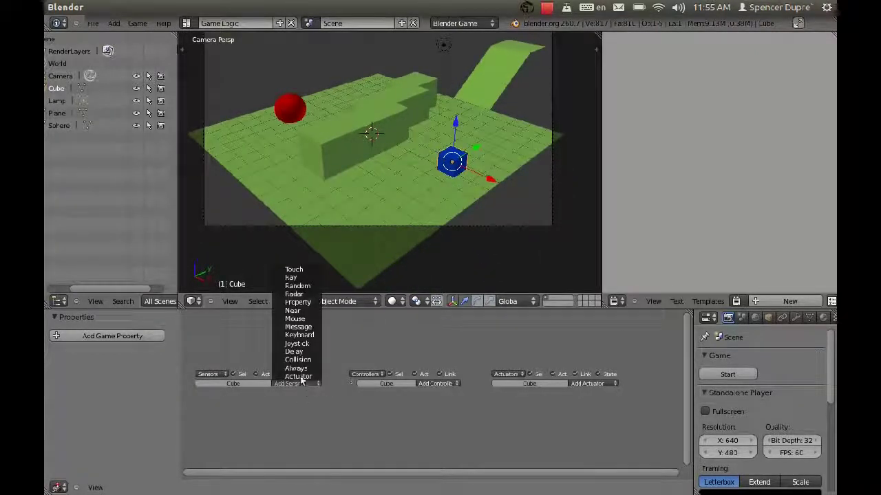
click(296, 368)
click(440, 383)
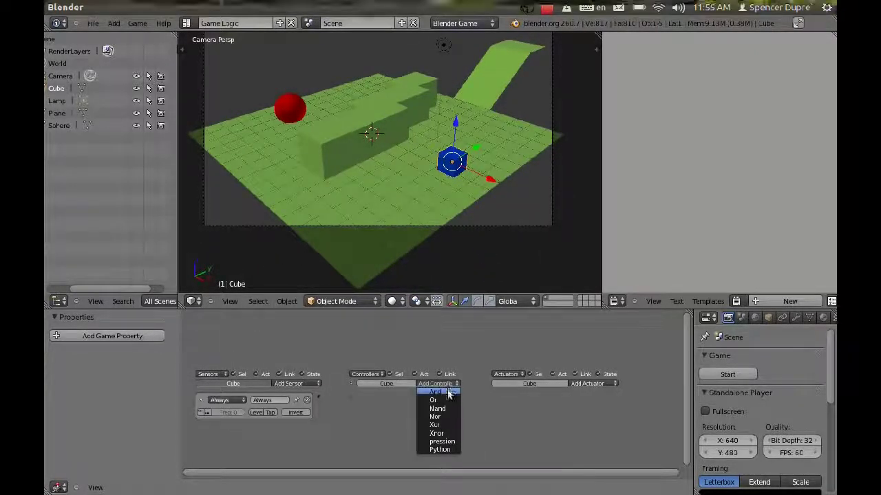
click(448, 391)
drag(352, 401, 352, 401)
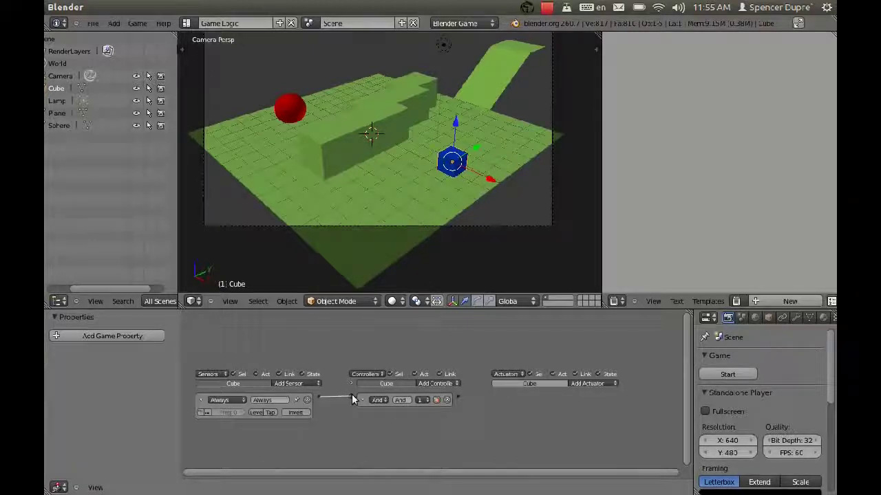
Add a Steering actuator and wire the And controller into it.
click(581, 383)
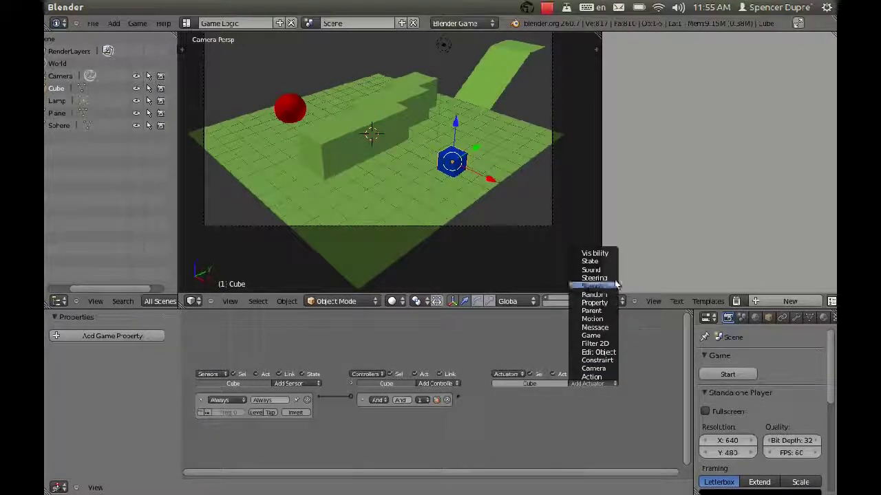
click(594, 278)
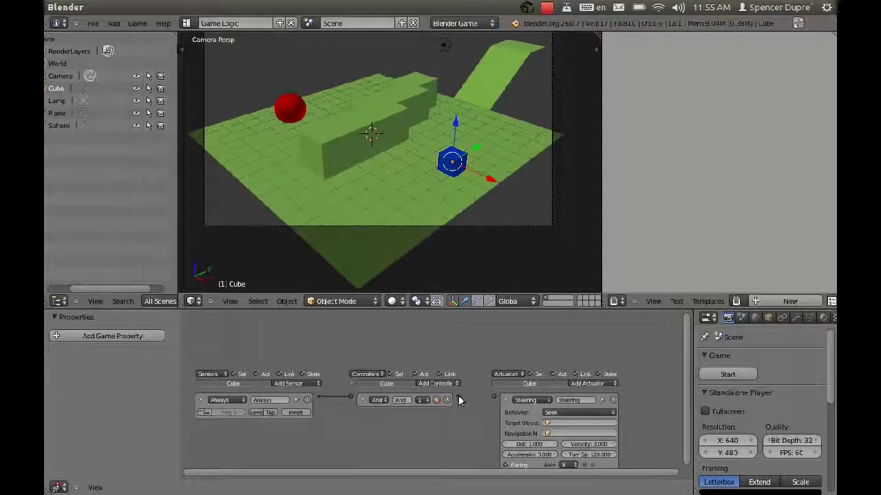
drag(458, 398, 494, 395)
middle_drag(547, 413, 548, 356)
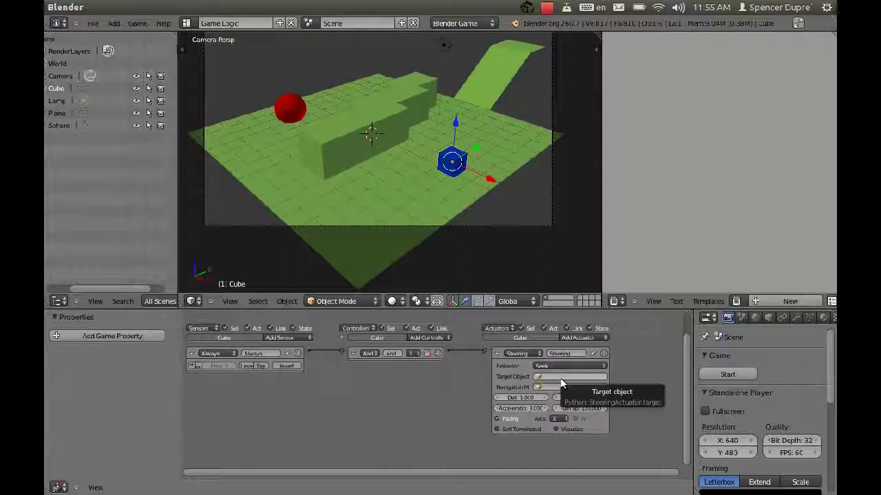
Set the Steering actuator's target object to Sphere and test-run the game.
click(565, 377)
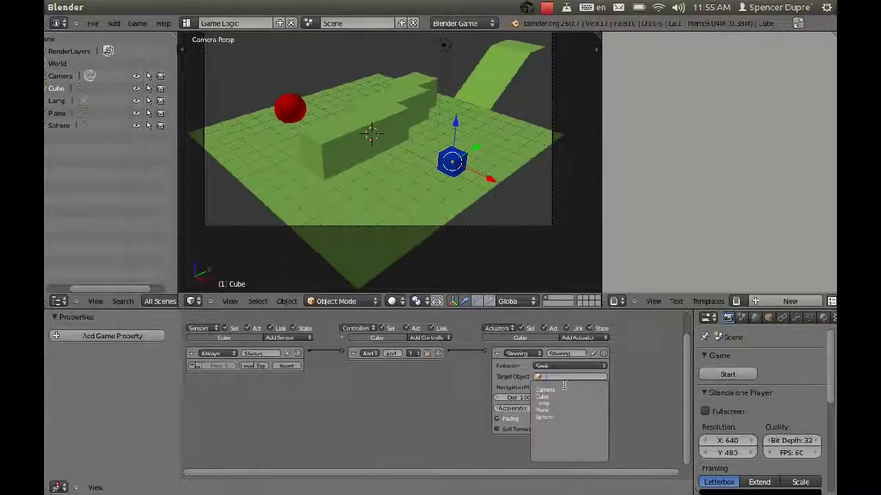
click(565, 417)
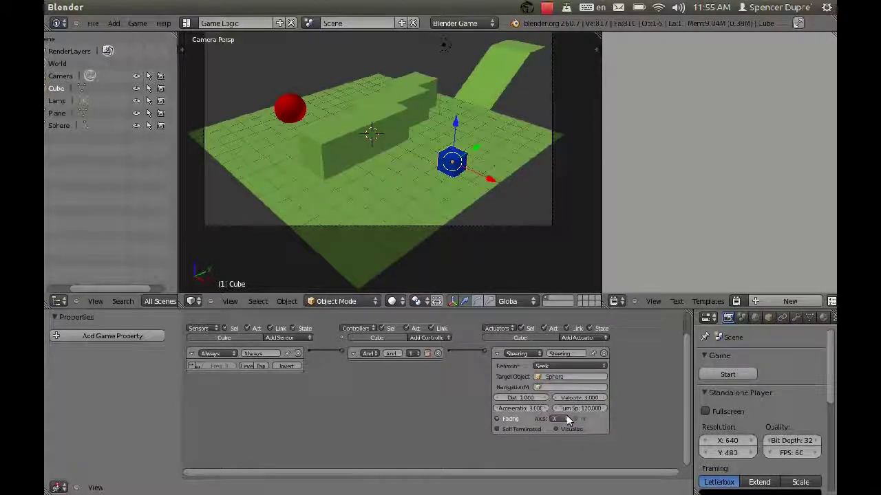
click(582, 387)
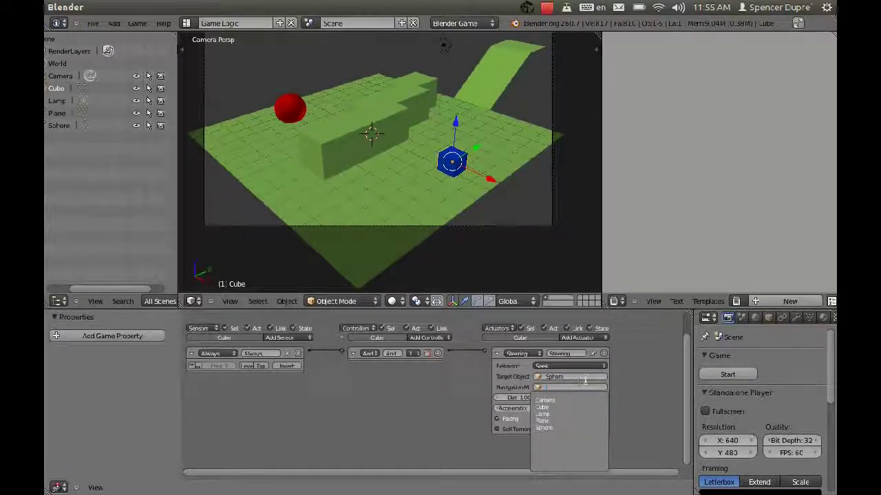
key(p)
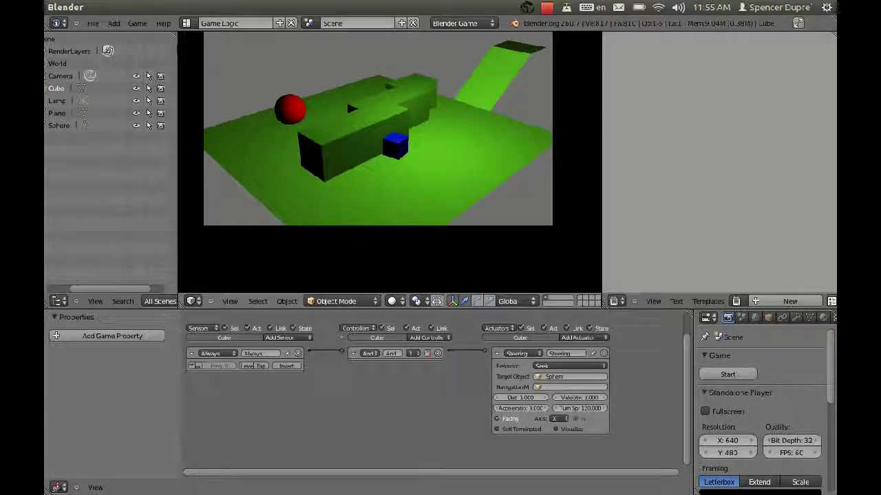
key(Escape)
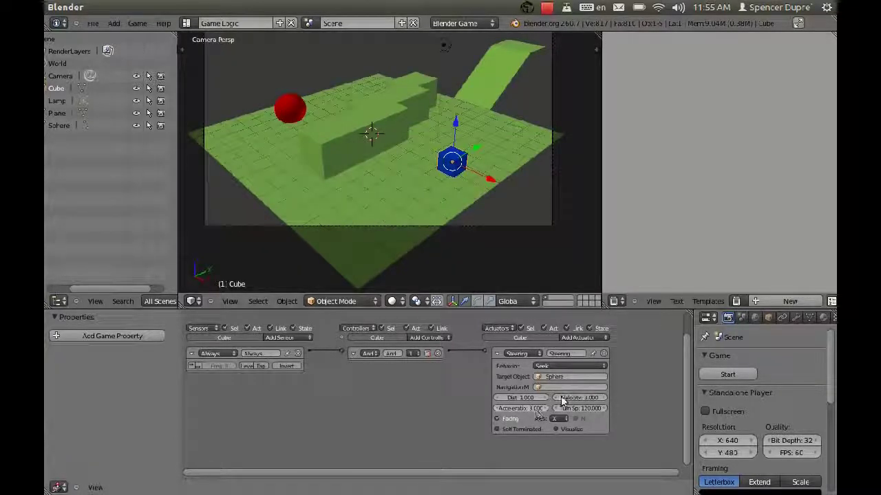
Raise the steering velocity to 25.624 and test the faster cube.
drag(587, 400, 609, 398)
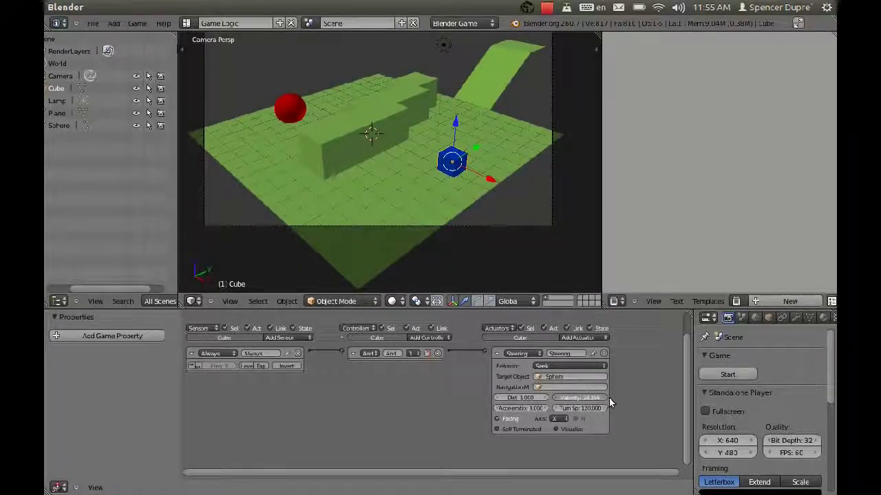
key(p)
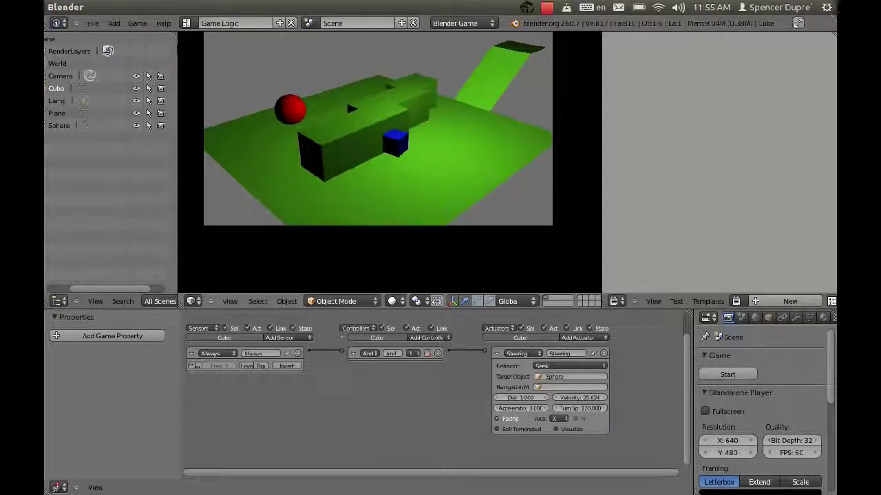
key(Escape)
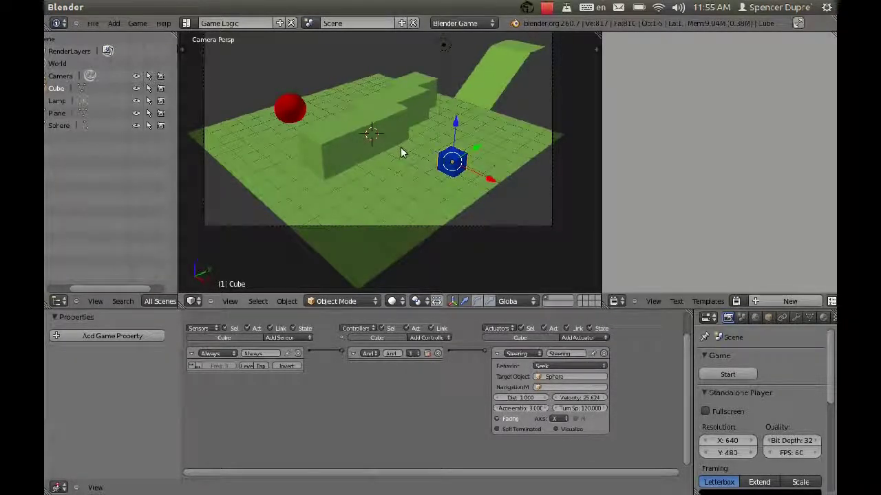
middle_drag(401, 147, 353, 165)
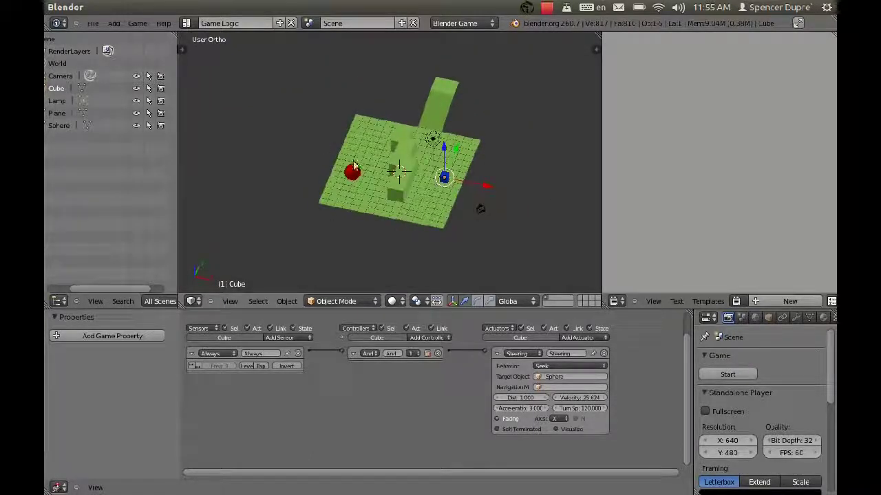
Return to the scene camera view and zoom out to frame the cube and Sphere.
key(KP_0)
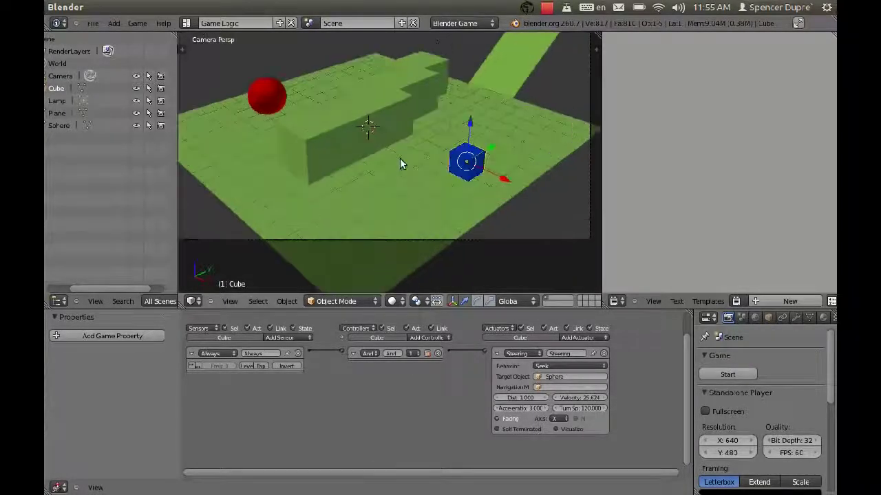
scroll(413, 200, down, 4)
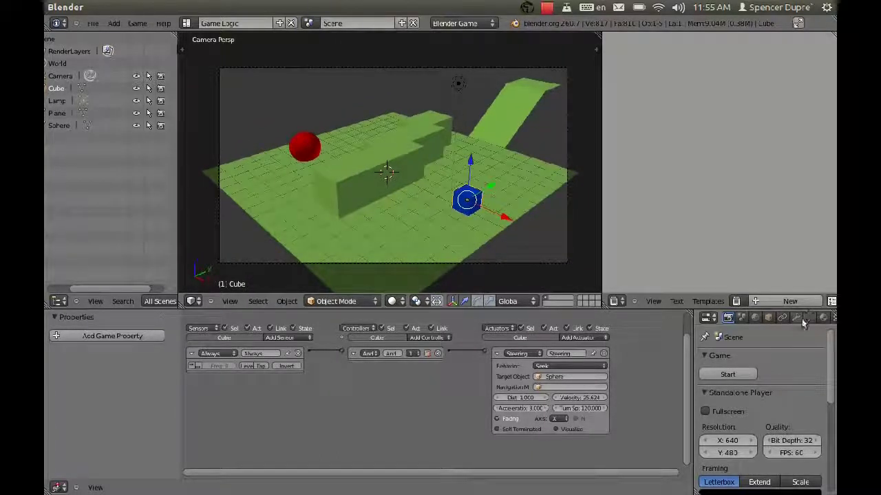
scroll(803, 319, down, 3)
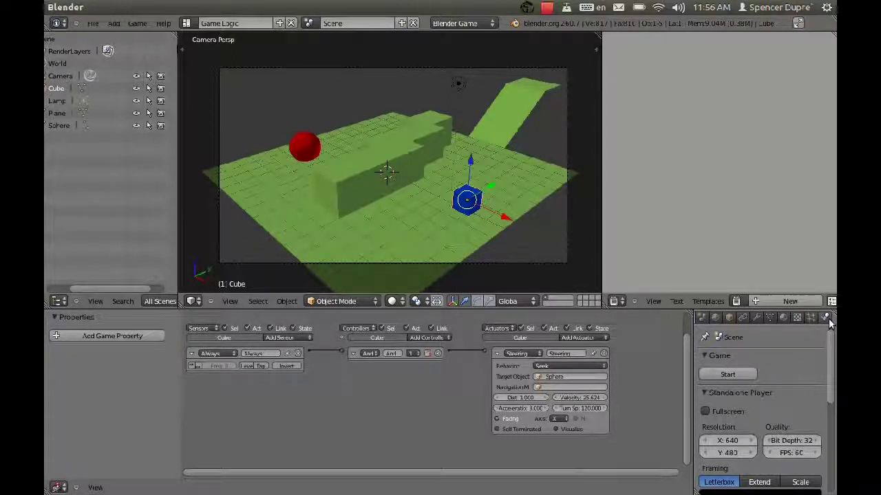
Select the ground plane and build a navigation mesh from it in Scene properties.
right_click(343, 166)
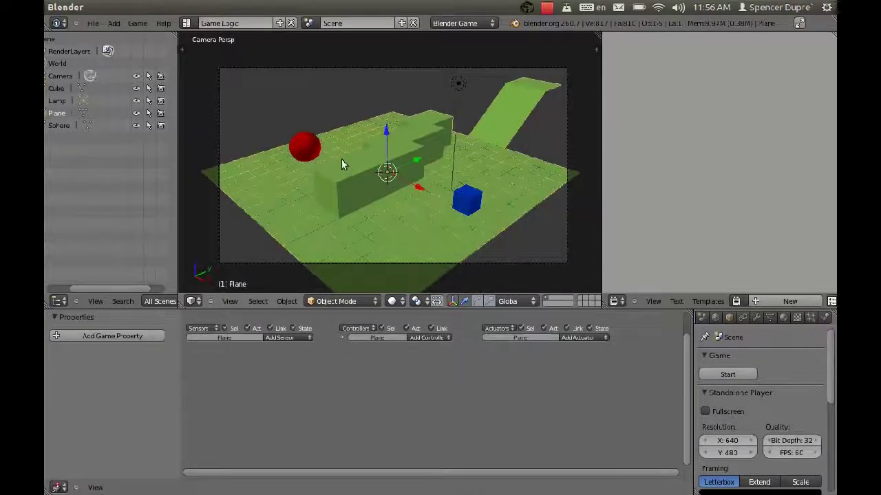
click(715, 317)
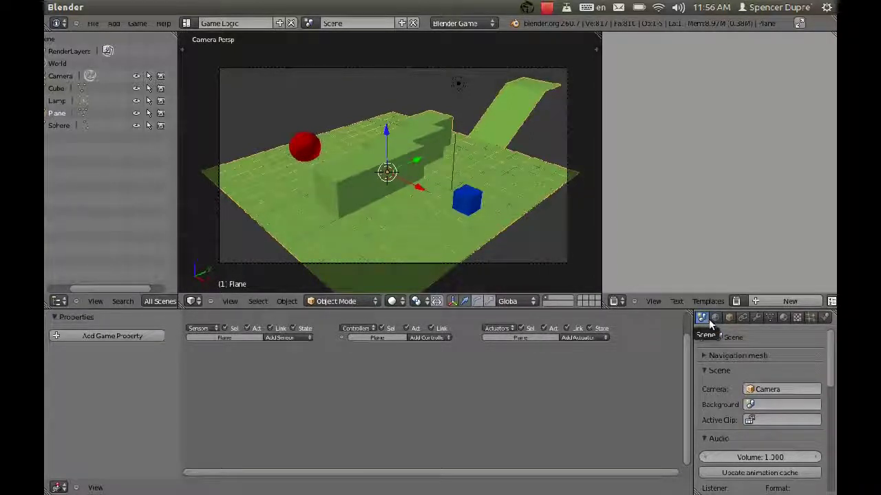
click(704, 355)
scroll(788, 358, down, 3)
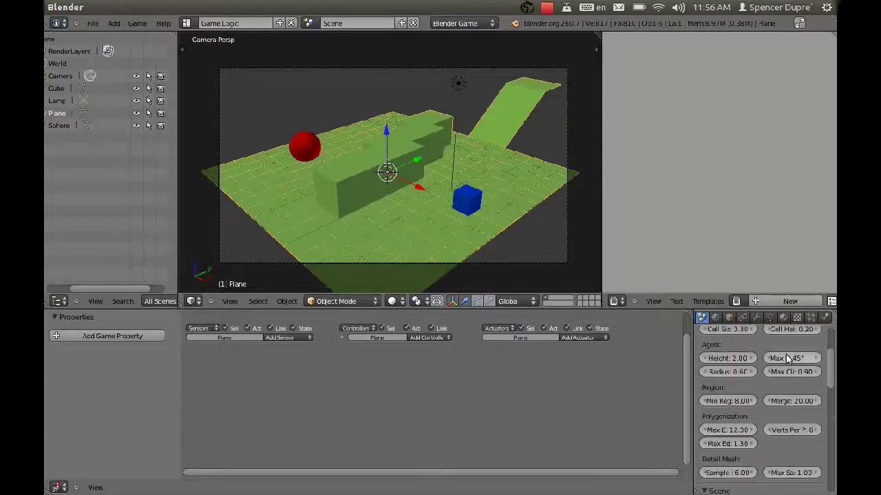
scroll(787, 359, up, 3)
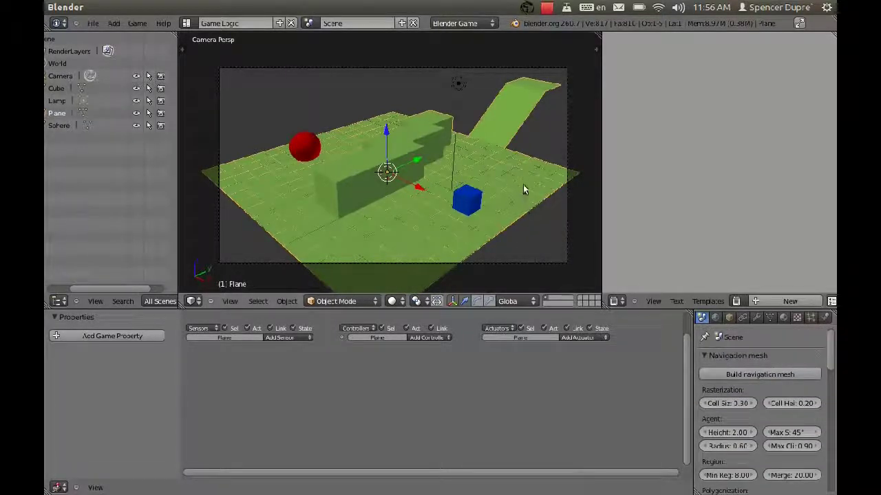
click(749, 375)
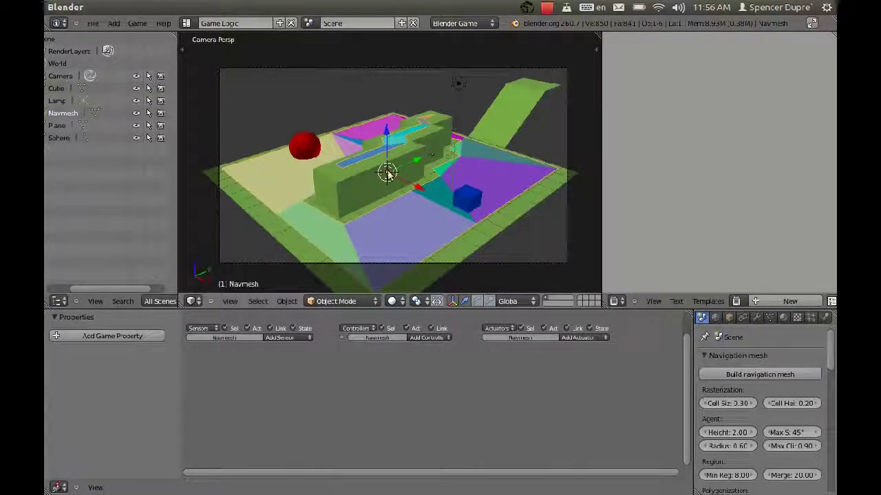
middle_drag(367, 188, 401, 211)
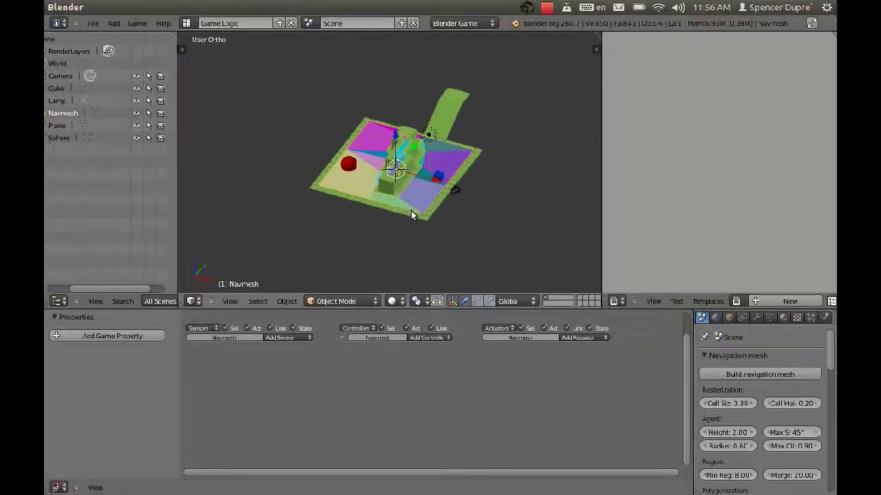
scroll(411, 210, up, 6)
scroll(418, 214, down, 4)
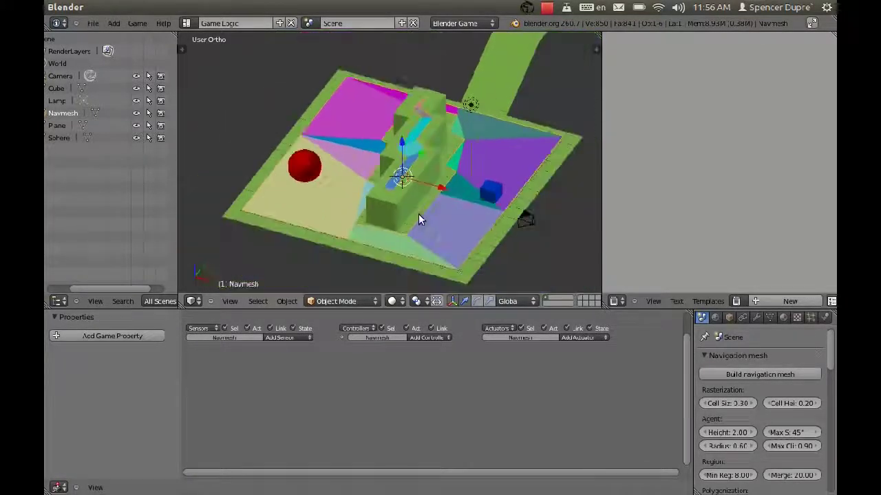
scroll(418, 214, up, 2)
scroll(417, 212, down, 2)
middle_drag(416, 211, 373, 193)
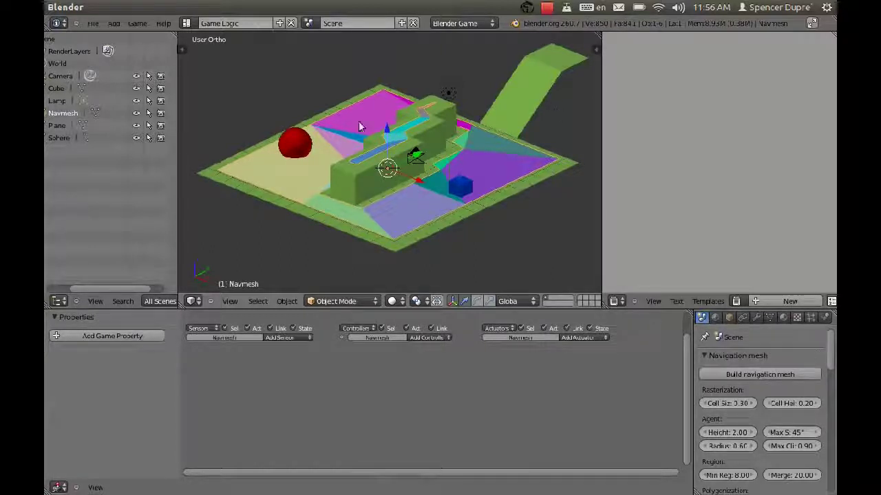
middle_drag(364, 134, 376, 153)
scroll(376, 153, up, 4)
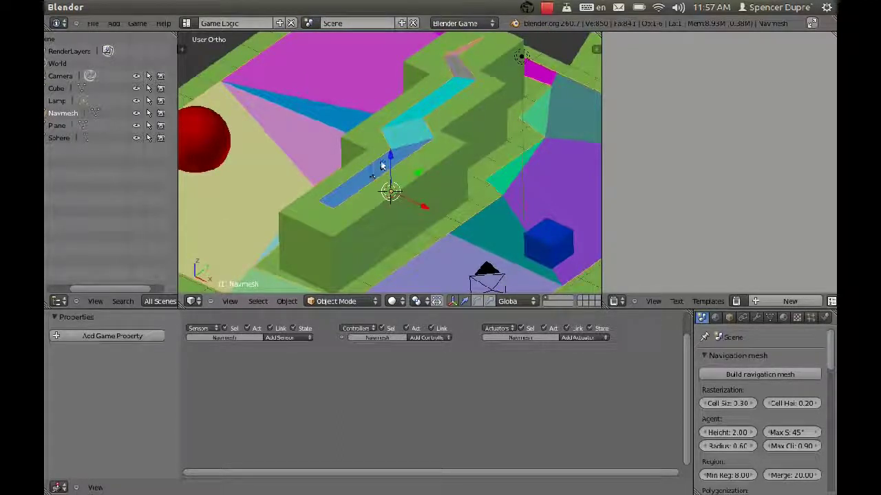
scroll(395, 176, down, 4)
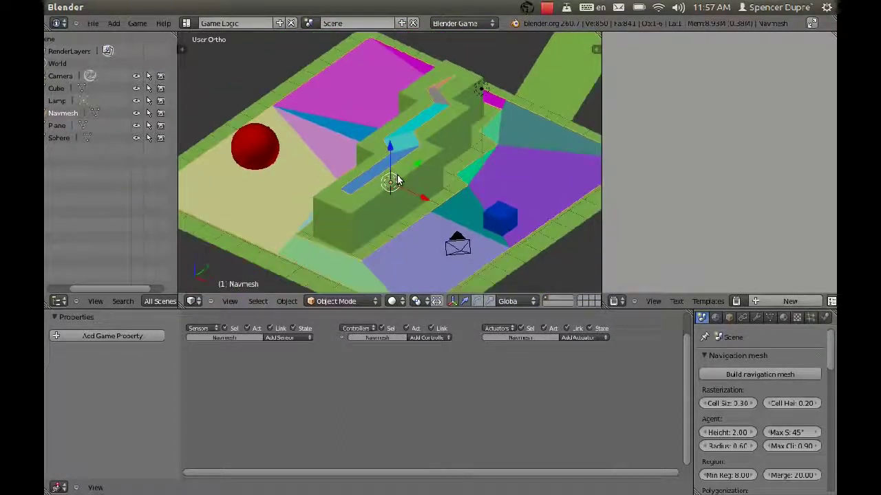
middle_drag(391, 177, 421, 187)
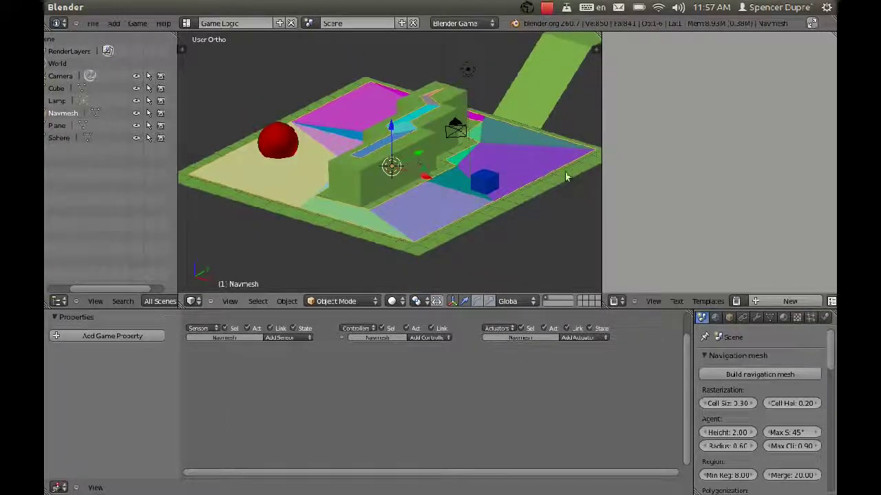
right_click(494, 177)
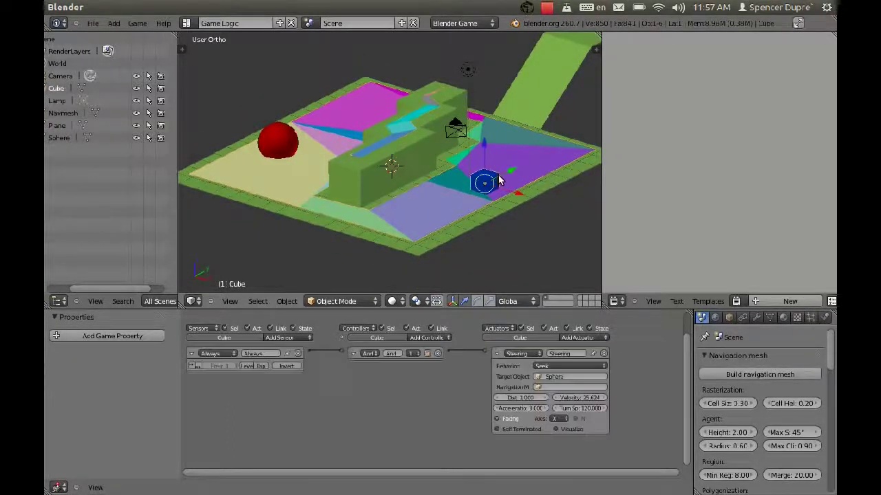
Set the cube's Steering navigation mesh to Navmesh and test-run the game.
click(568, 388)
click(564, 418)
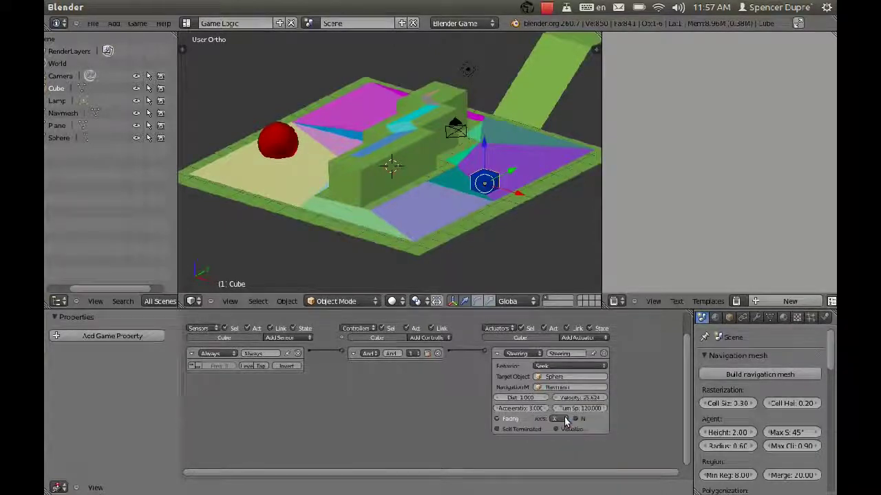
right_click(443, 185)
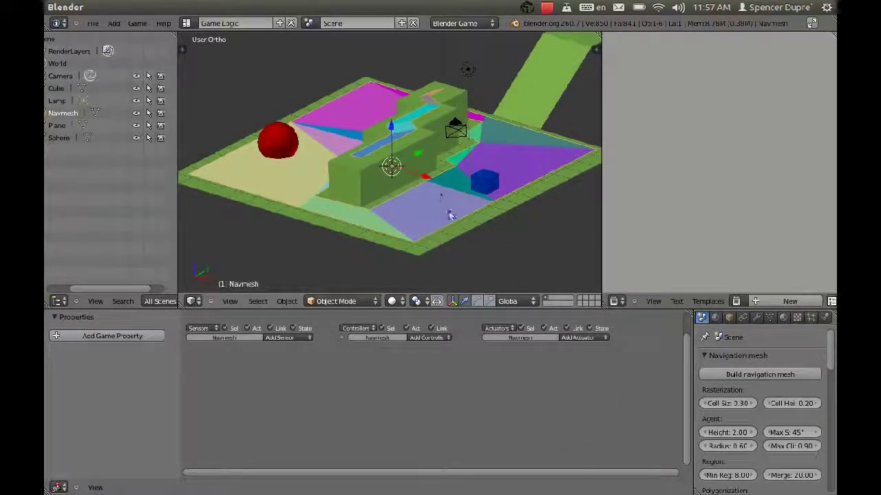
right_click(479, 182)
key(p)
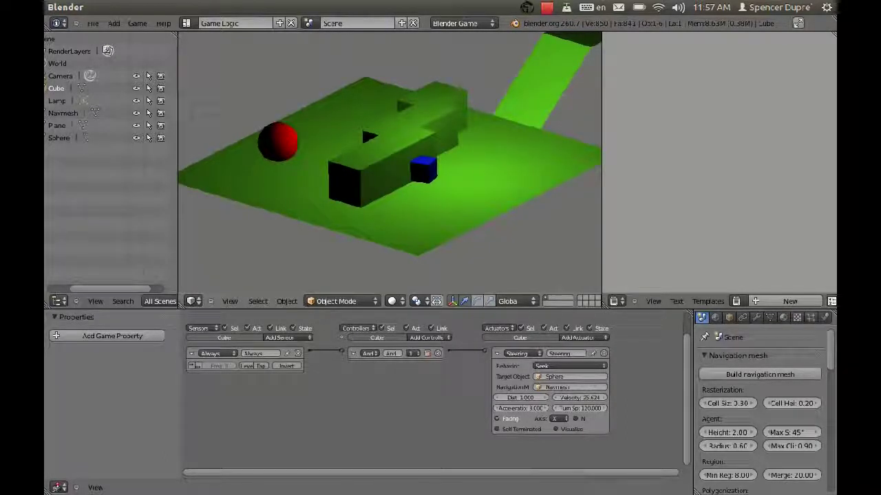
key(Escape)
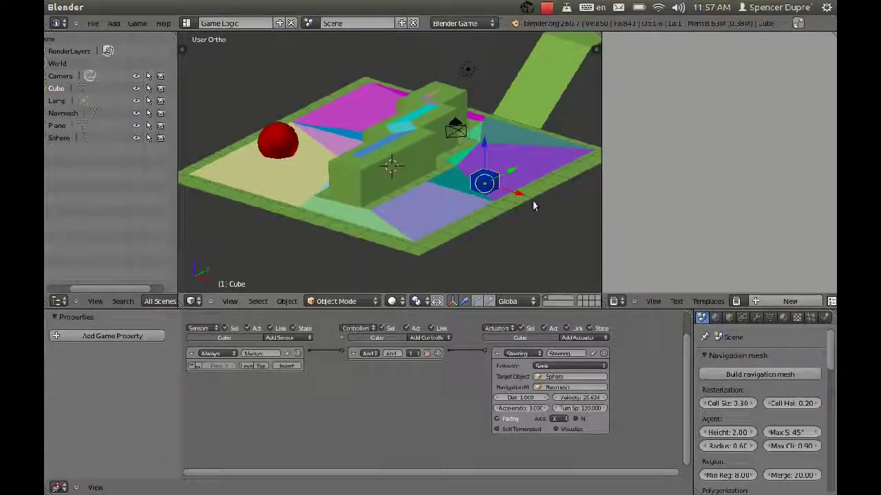
Switch the steering behaviour to Path following and test it twice in the game.
click(585, 366)
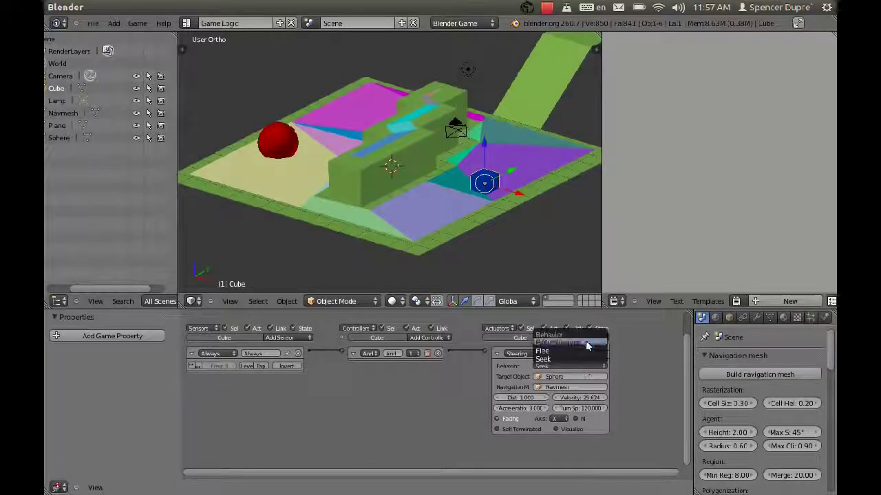
click(585, 342)
key(p)
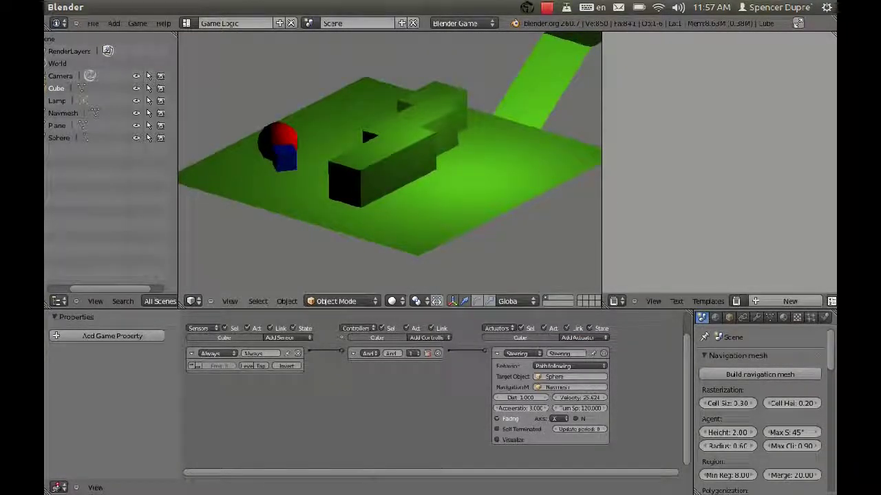
key(Escape)
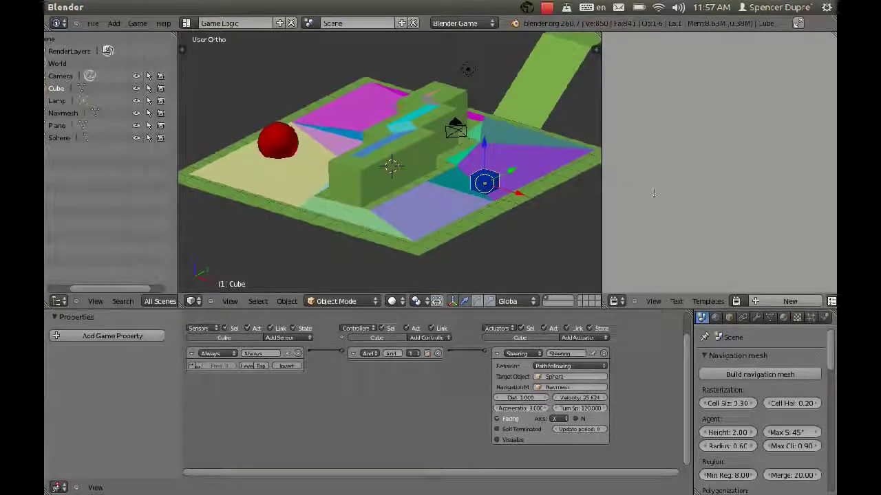
key(p)
key(Escape)
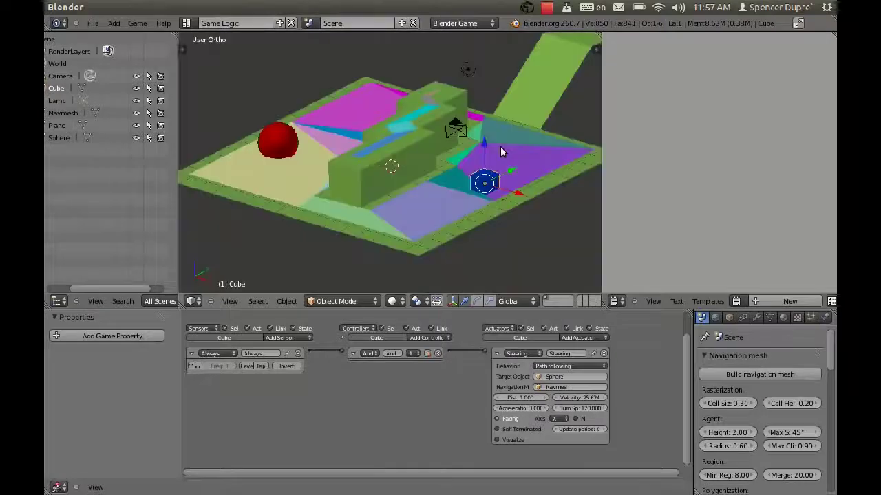
Move the red sphere up onto the top end of the ramp, about 3.58 on Z.
scroll(497, 145, down, 4)
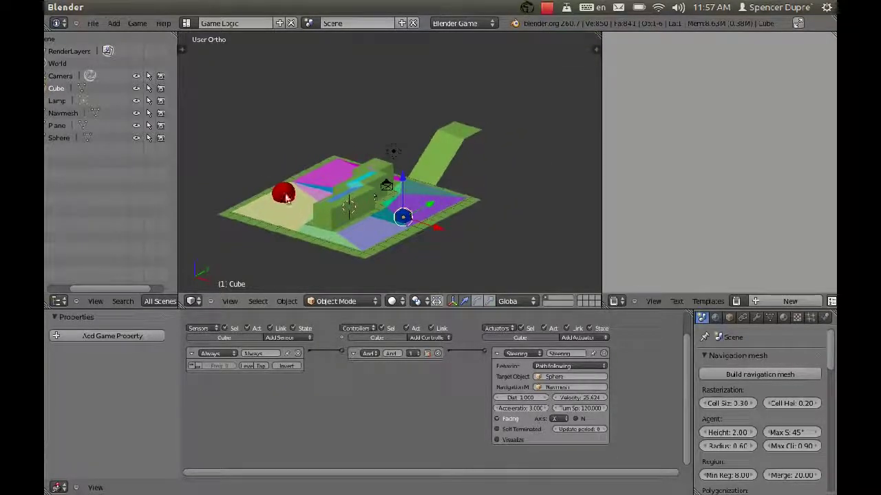
right_click(283, 195)
key(g)
click(458, 131)
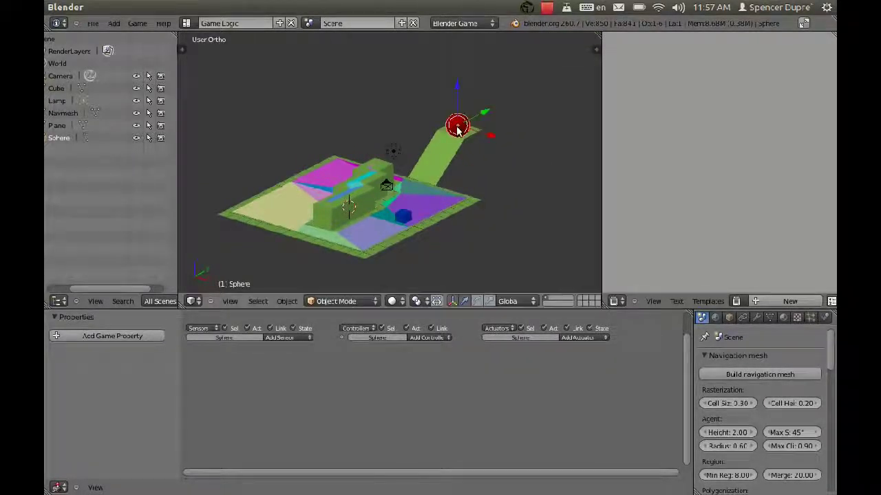
key(KP_1)
key(g)
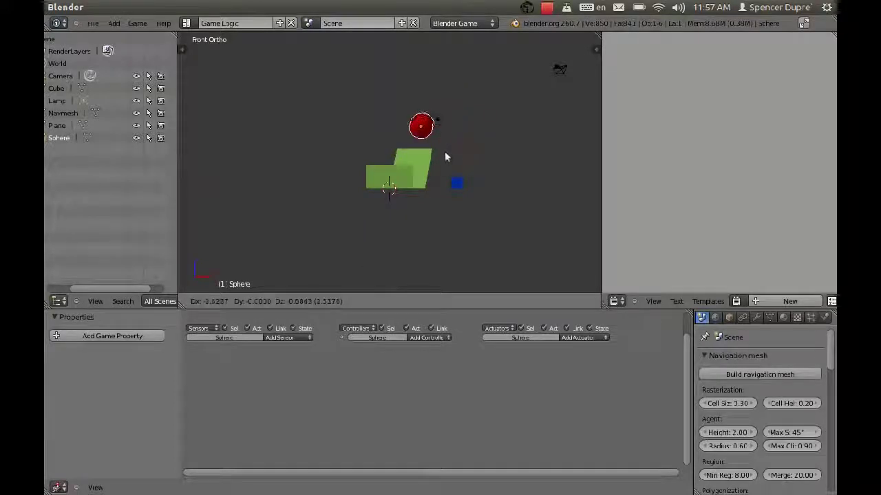
click(440, 164)
middle_drag(442, 163, 422, 179)
key(y)
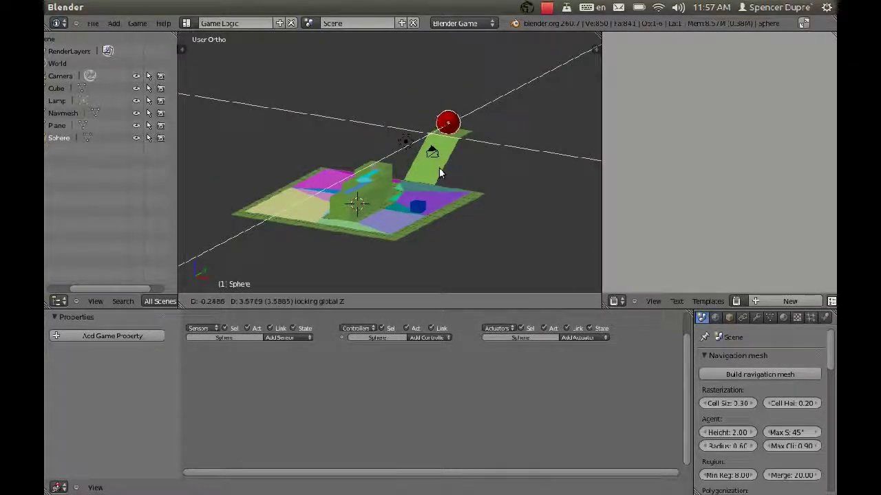
click(440, 169)
scroll(441, 171, up, 2)
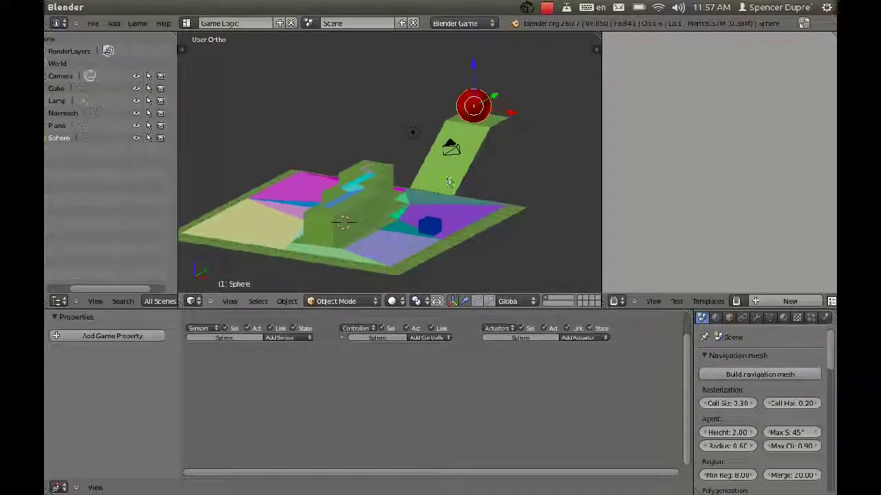
Test the cube chasing the sphere, then select the ground plane.
key(p)
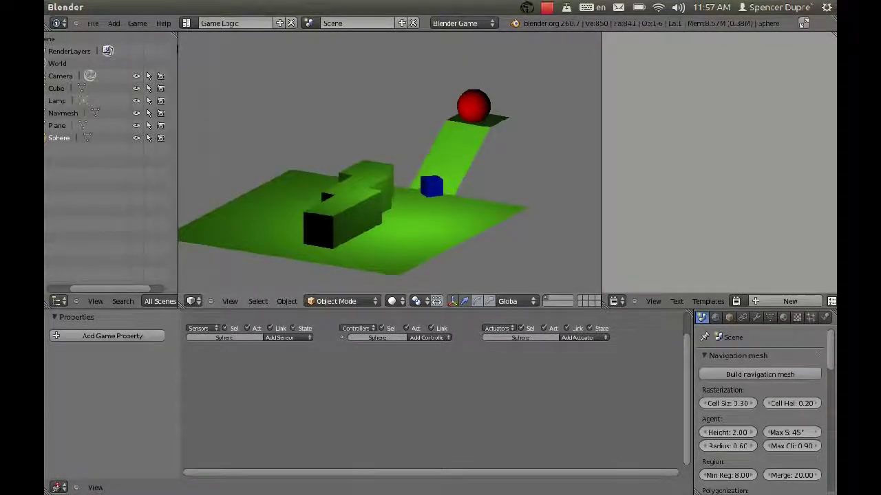
key(Escape)
middle_drag(447, 175, 409, 150)
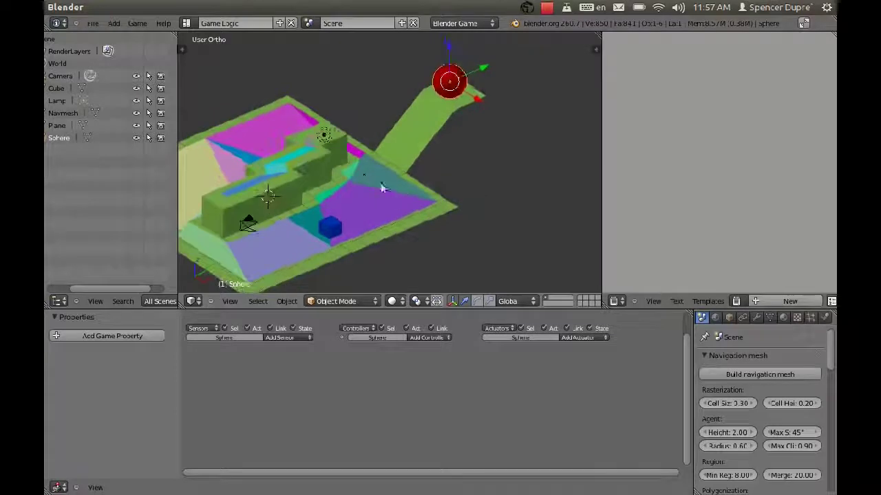
right_click(435, 112)
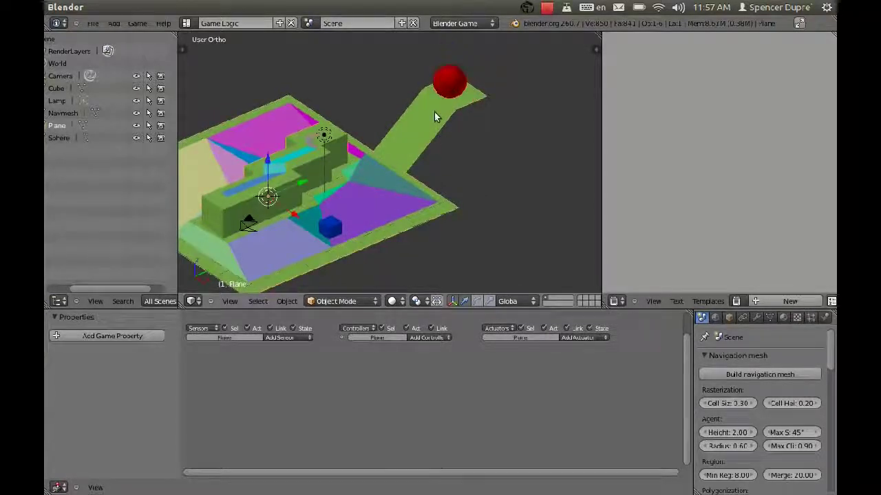
scroll(445, 159, up, 3)
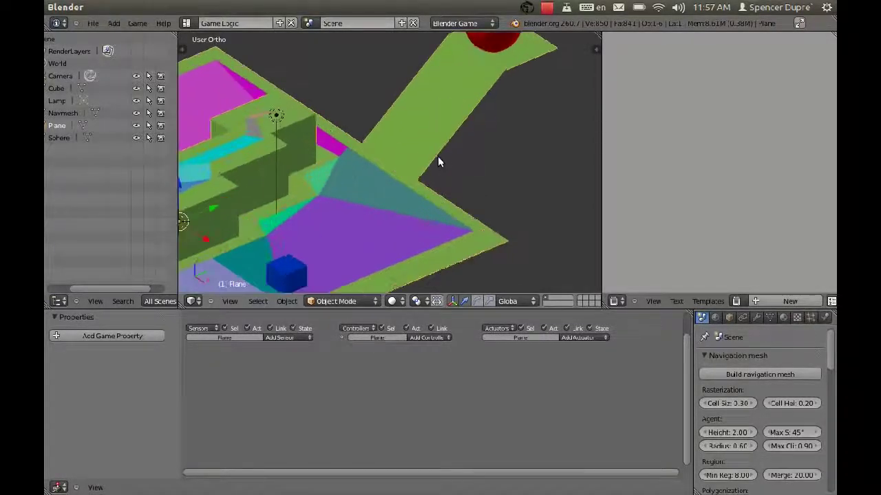
scroll(437, 161, down, 4)
Widen the Properties editor and raise the navmesh Max Slope from 45° to 75.78°.
middle_drag(392, 215, 393, 197)
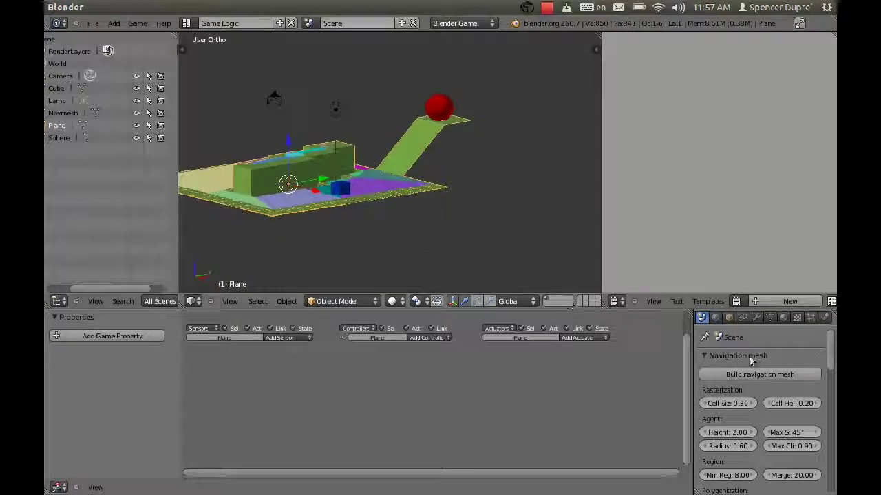
scroll(757, 351, down, 3)
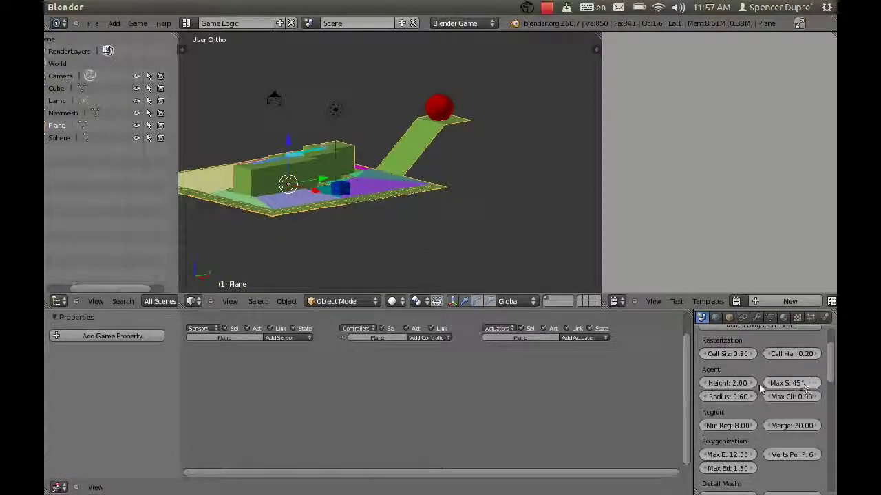
scroll(732, 380, down, 2)
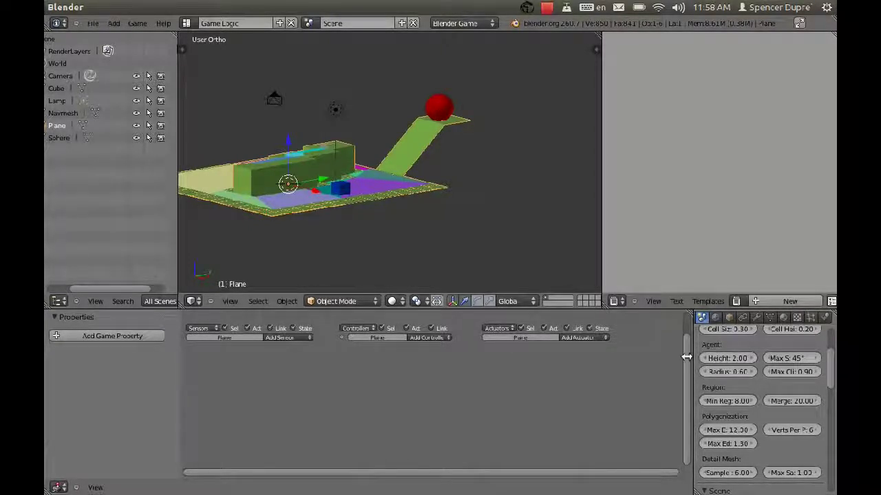
drag(693, 354, 634, 350)
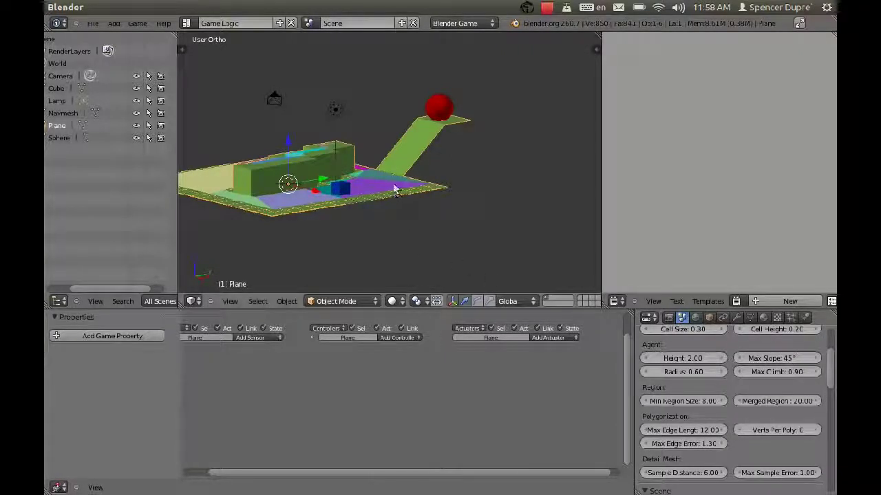
mouse_move(813, 360)
mouse_down()
mouse_move(794, 363)
mouse_move(818, 372)
mouse_up()
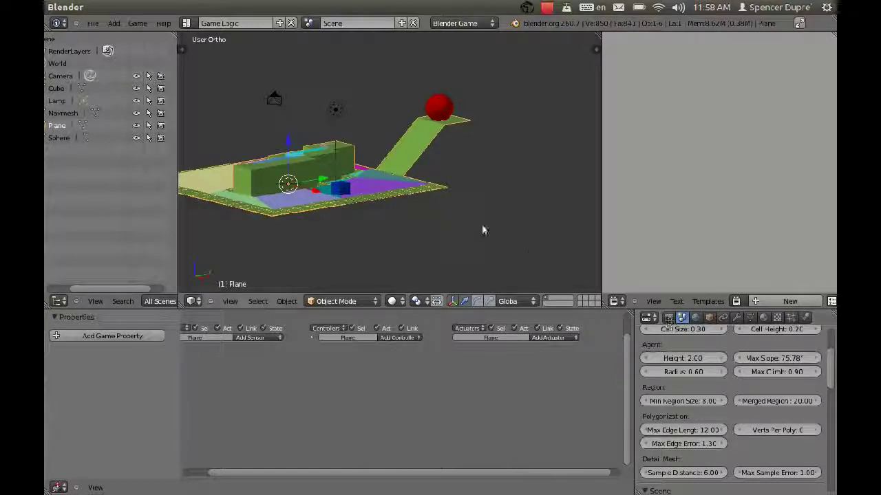
Delete the old Navmesh object and build a new navigation mesh from the plane.
key(x)
click(406, 185)
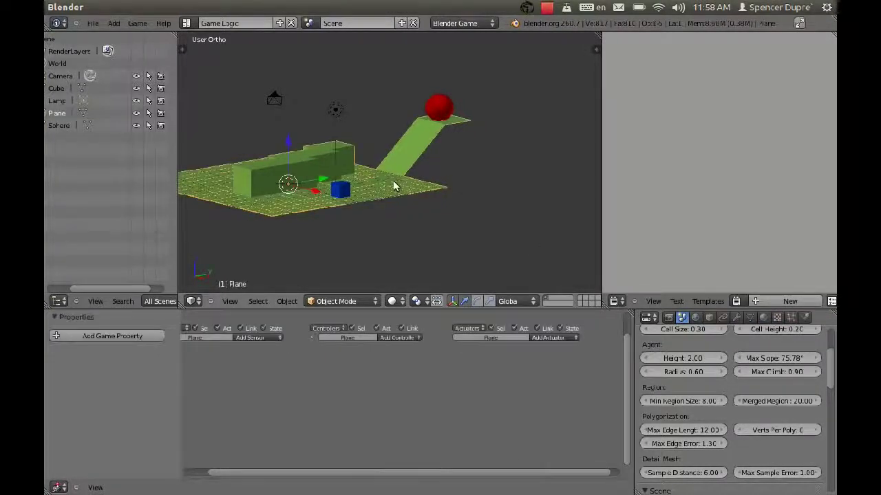
scroll(750, 368, up, 4)
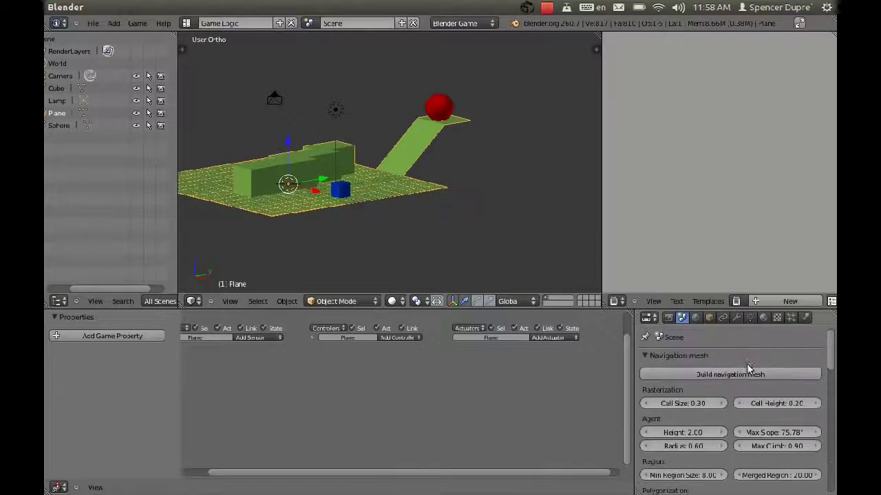
click(750, 375)
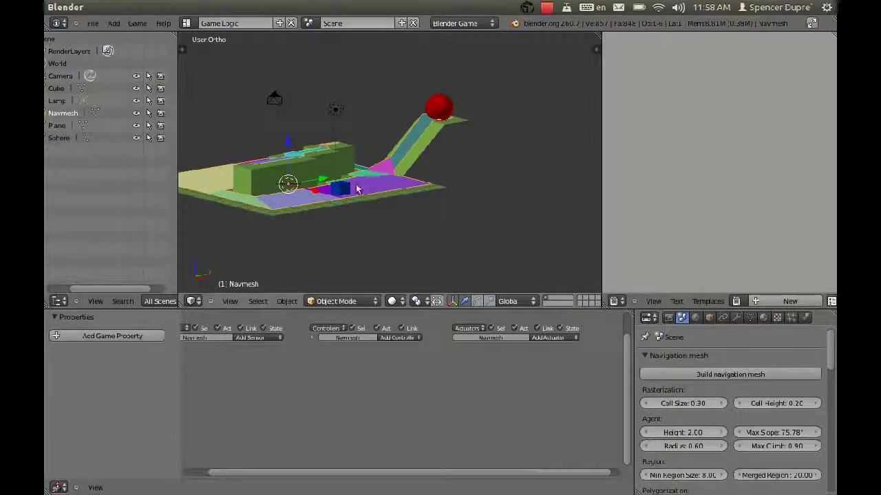
Inspect the rebuilt navmesh covering the ramp and test-run the game.
middle_drag(434, 238, 429, 91)
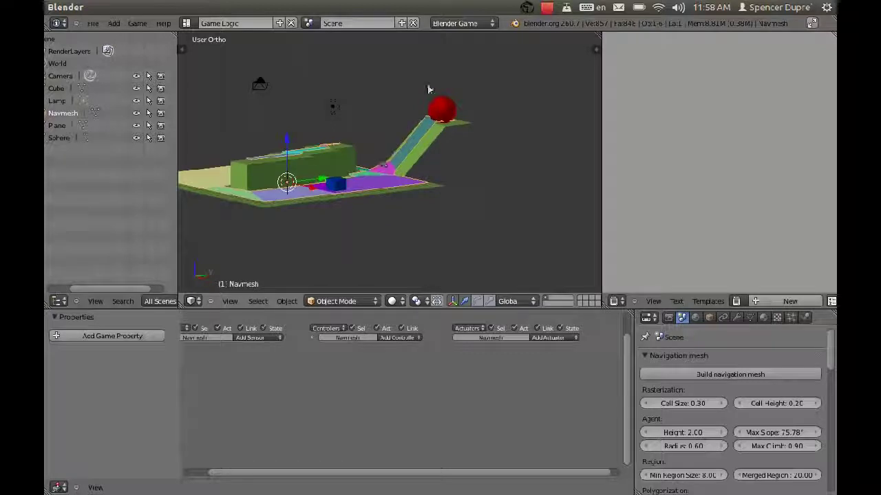
middle_drag(384, 185, 424, 218)
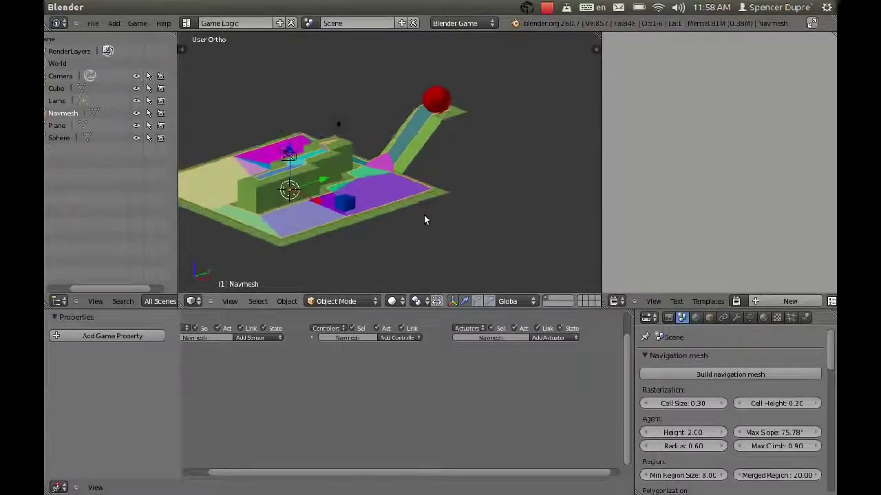
key(p)
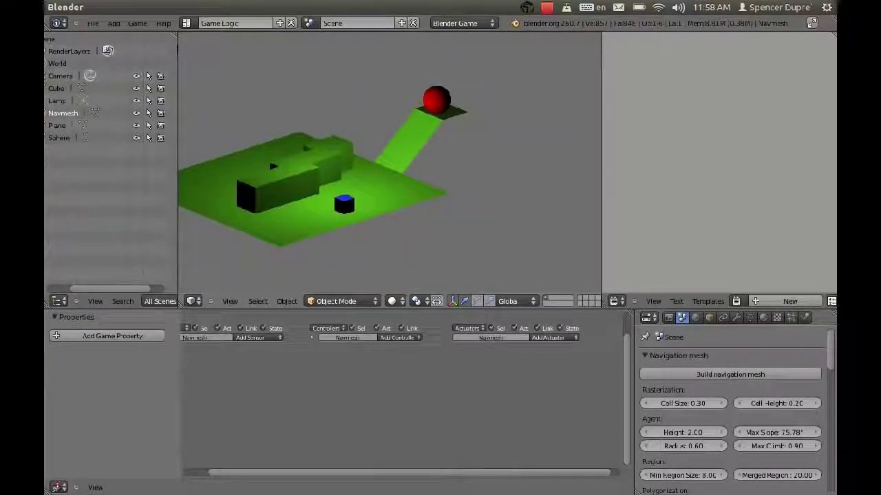
key(Escape)
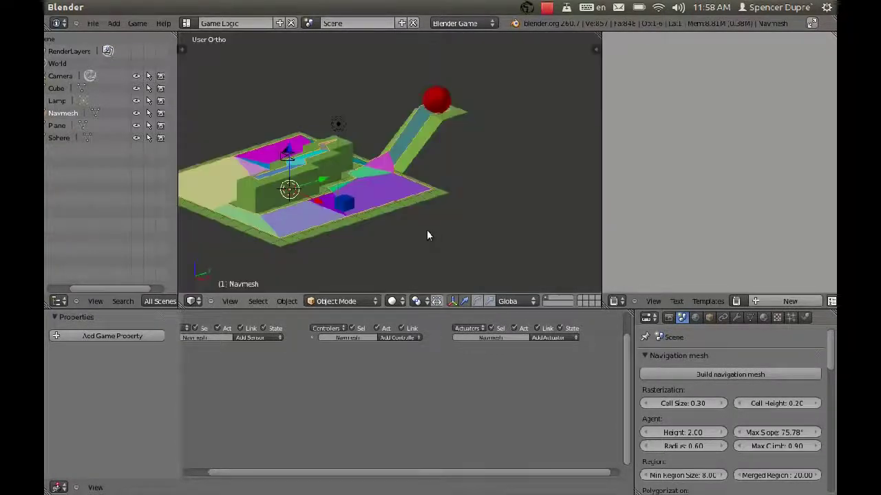
Set the cube's Steering navigation mesh to Navmesh and test the path following.
right_click(354, 199)
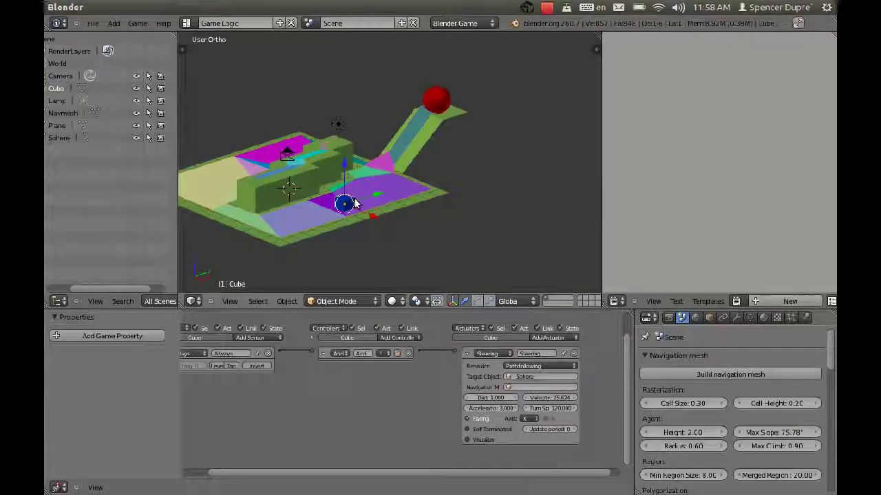
click(539, 388)
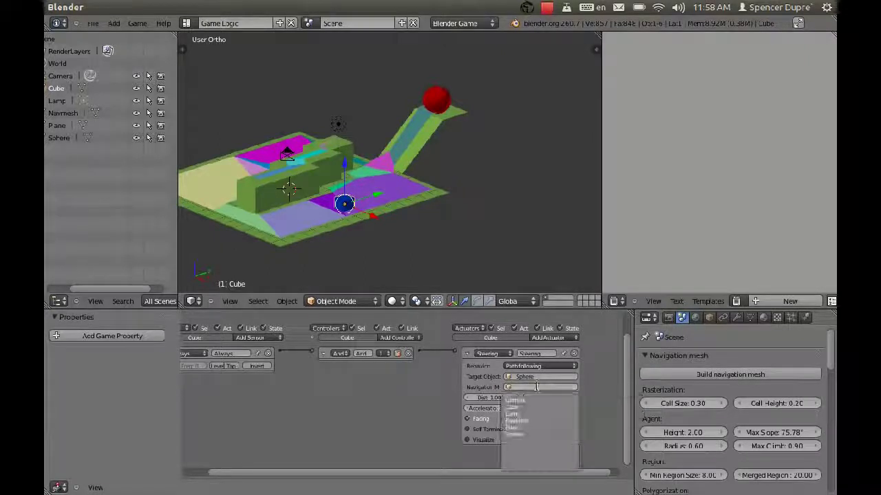
click(523, 420)
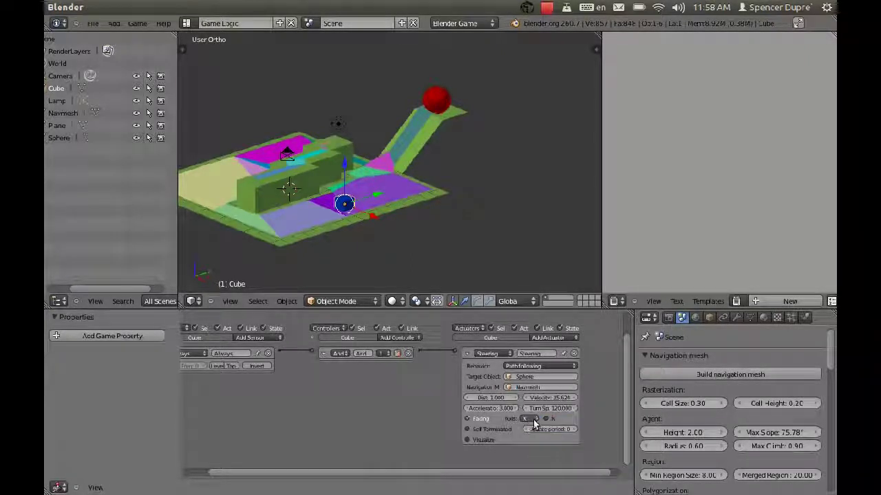
key(p)
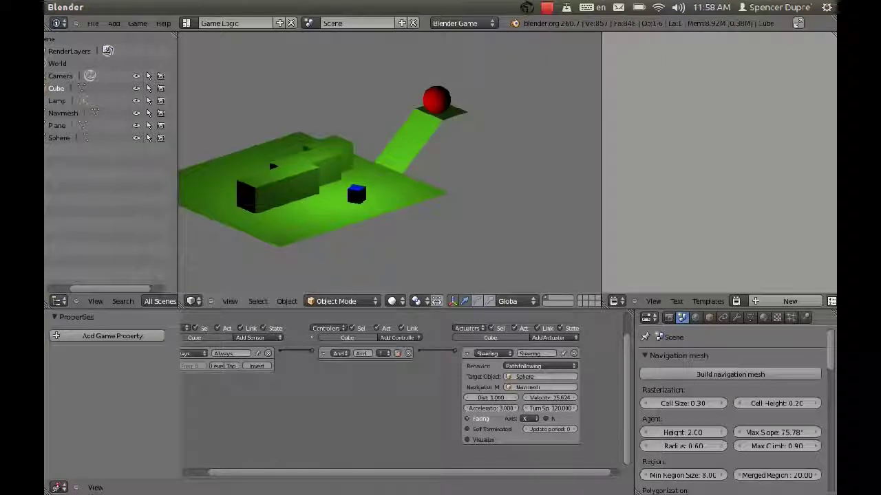
key(Escape)
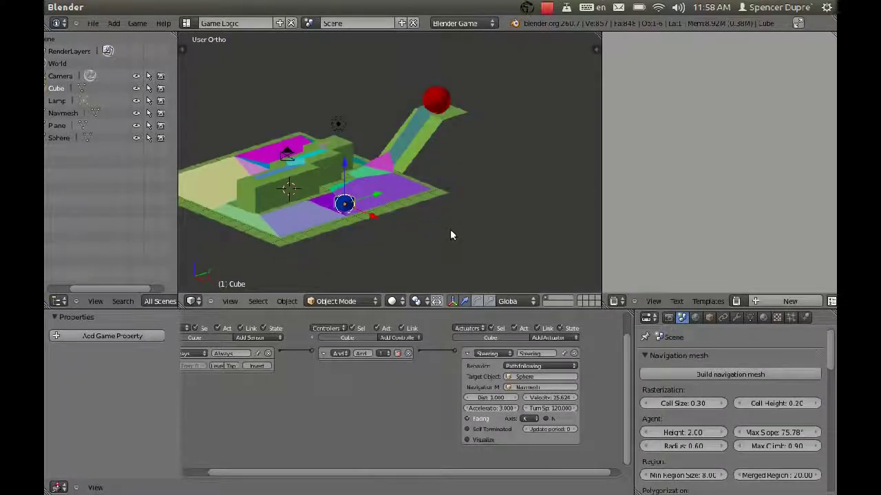
key(p)
key(Escape)
Lower the steering velocity to 4.924 and rerun the game as the cube reaches the sphere.
mouse_move(530, 403)
mouse_down()
mouse_move(556, 404)
mouse_move(529, 401)
mouse_up()
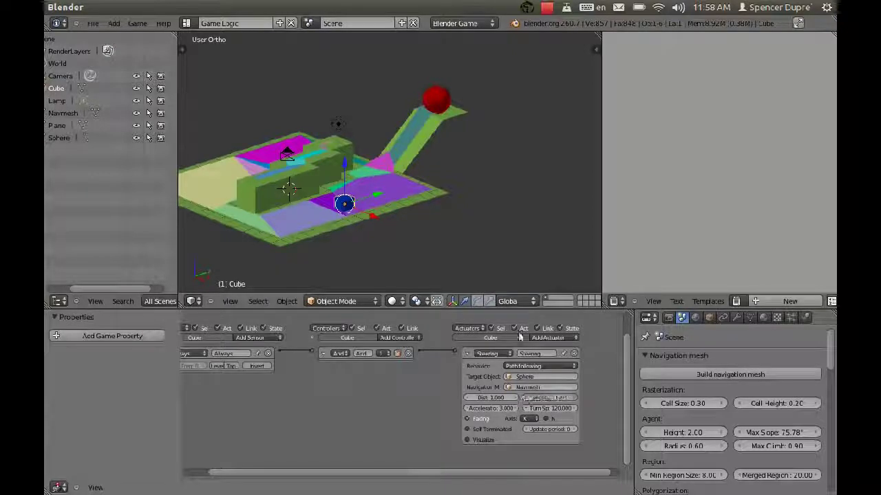
key(p)
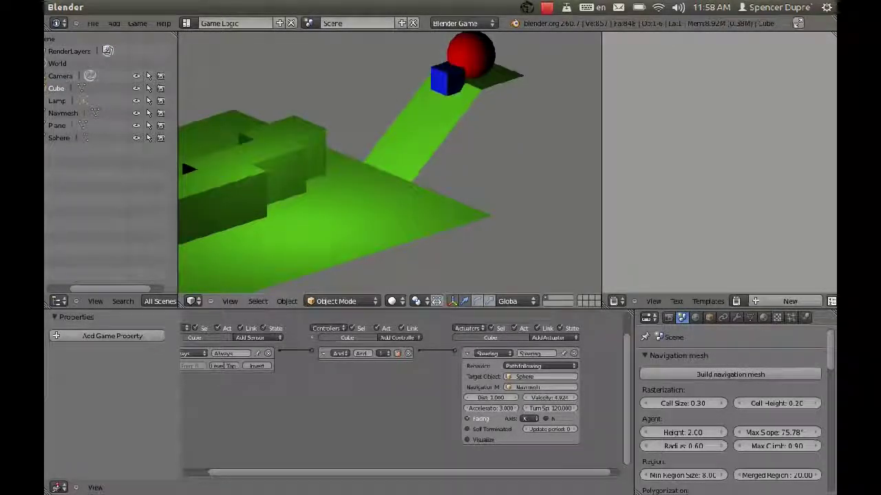
key(Escape)
key(p)
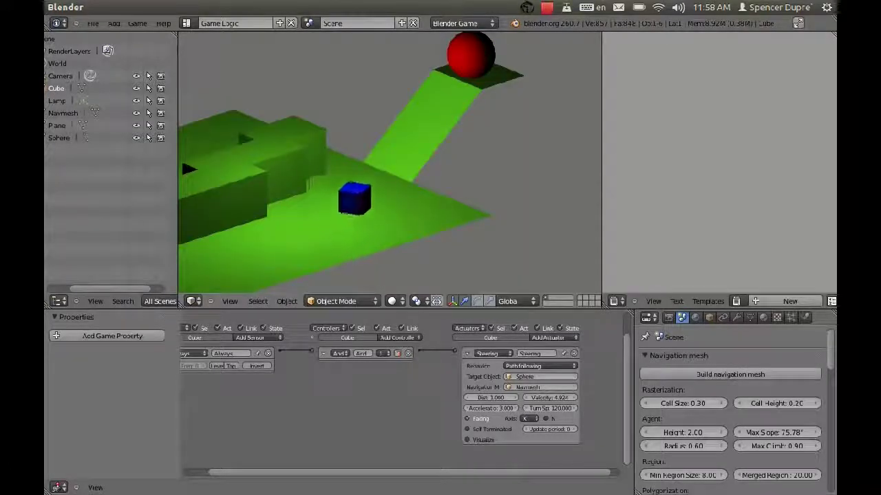
Enable the N surface-normal alignment option and test the cube climbing the ramp.
key(Escape)
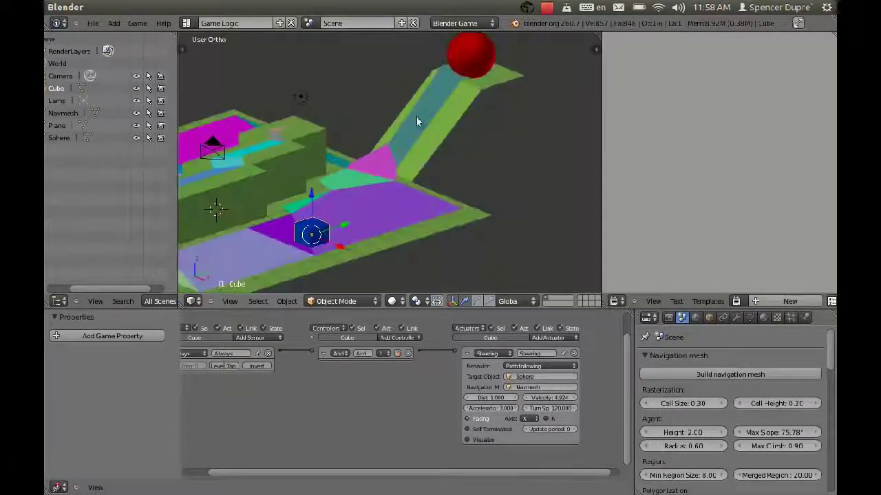
scroll(548, 417, up, 2)
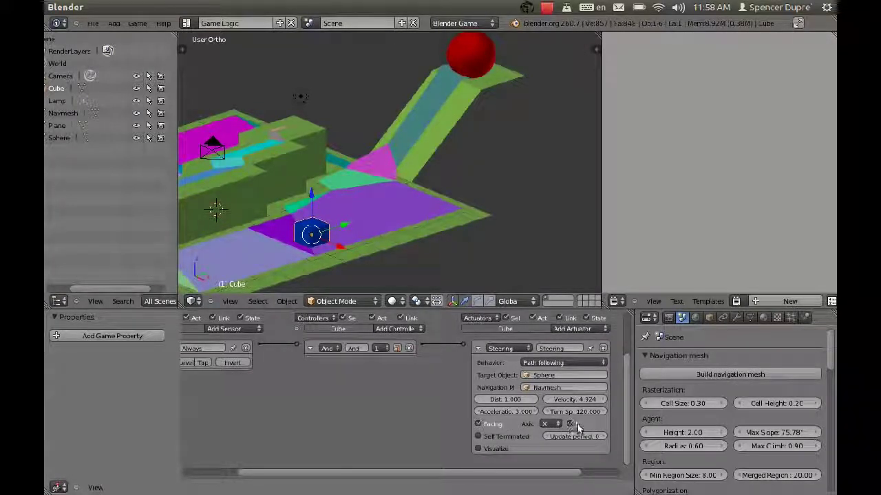
click(569, 424)
key(p)
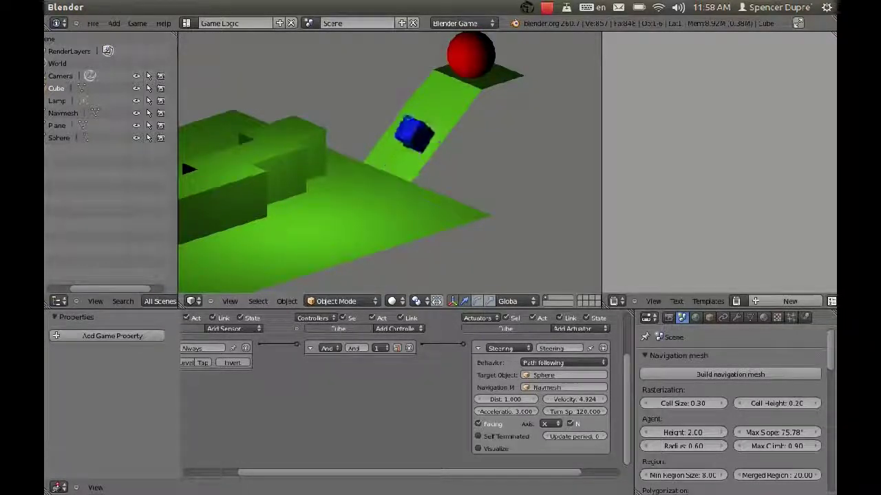
key(Escape)
key(p)
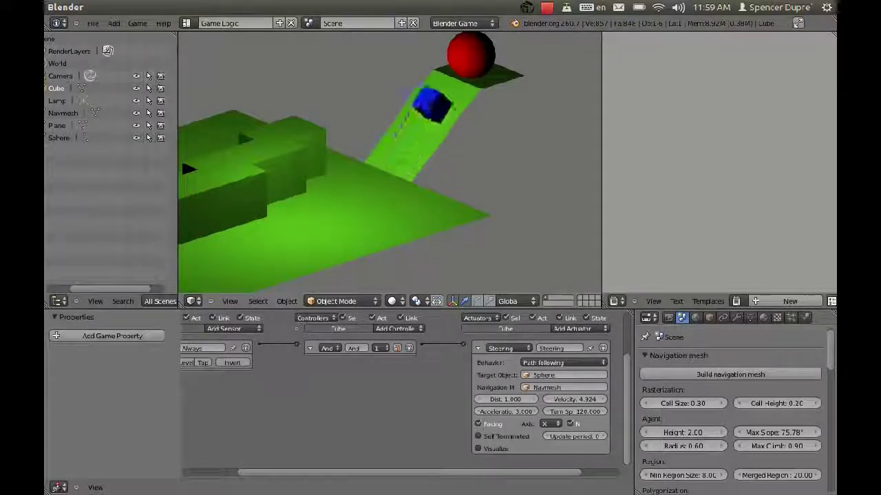
key(Escape)
Lower the steering turn speed from 120 to 9.780 and retest the game.
drag(583, 413, 461, 412)
key(p)
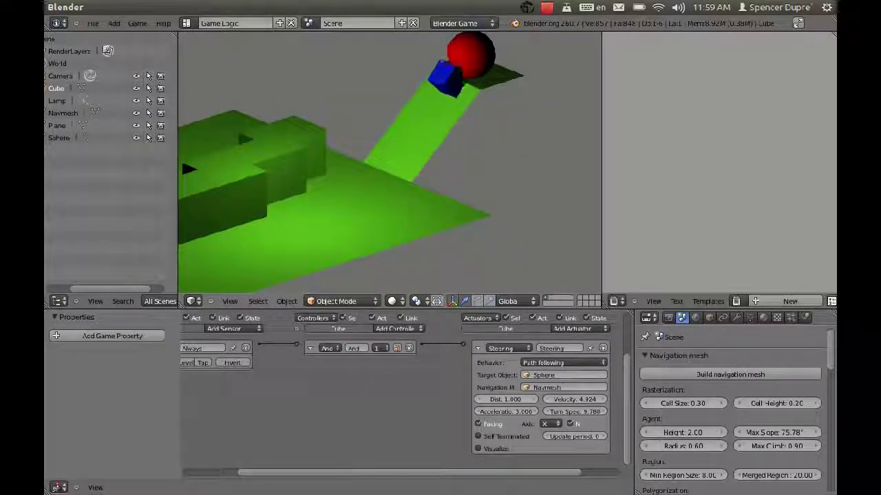
key(Escape)
key(p)
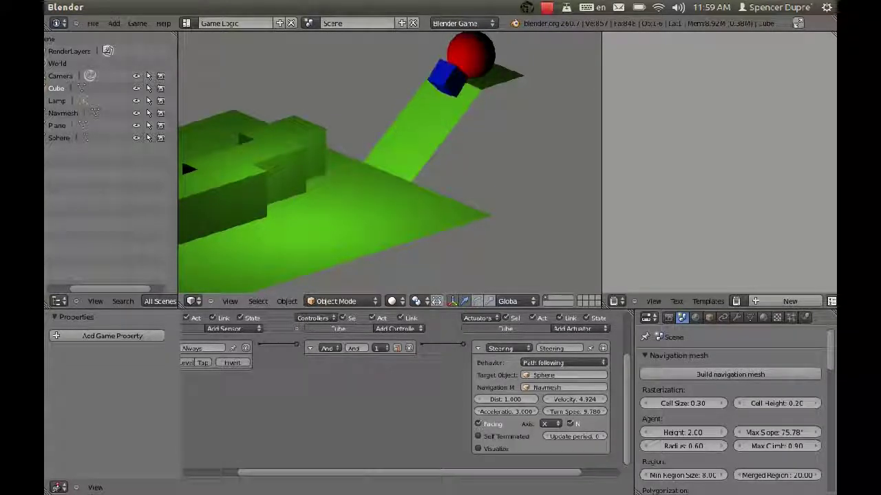
key(Escape)
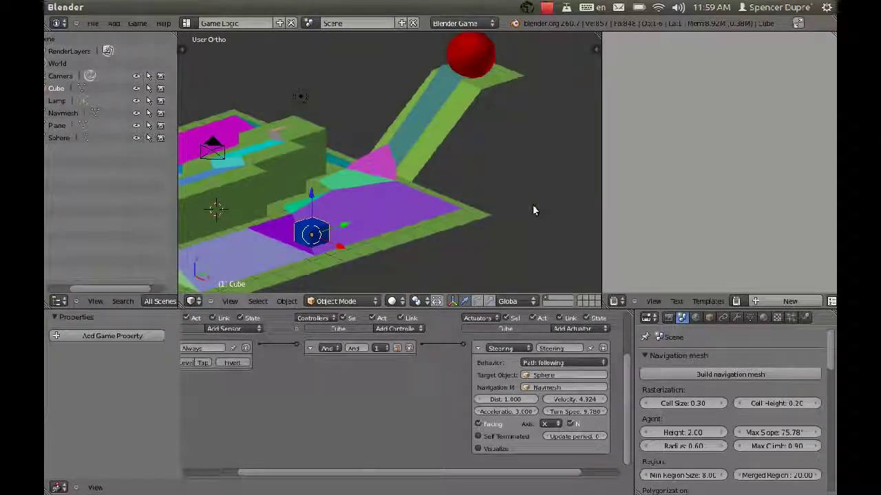
scroll(499, 163, down, 2)
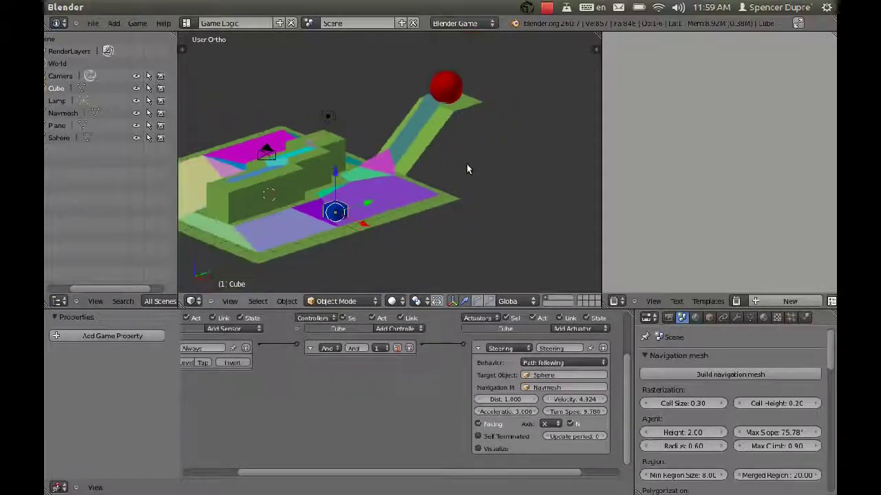
middle_drag(468, 165, 365, 210)
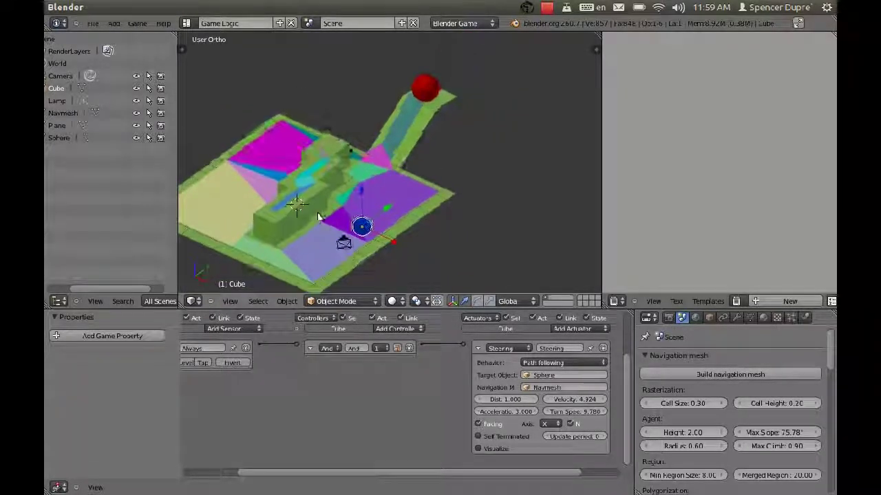